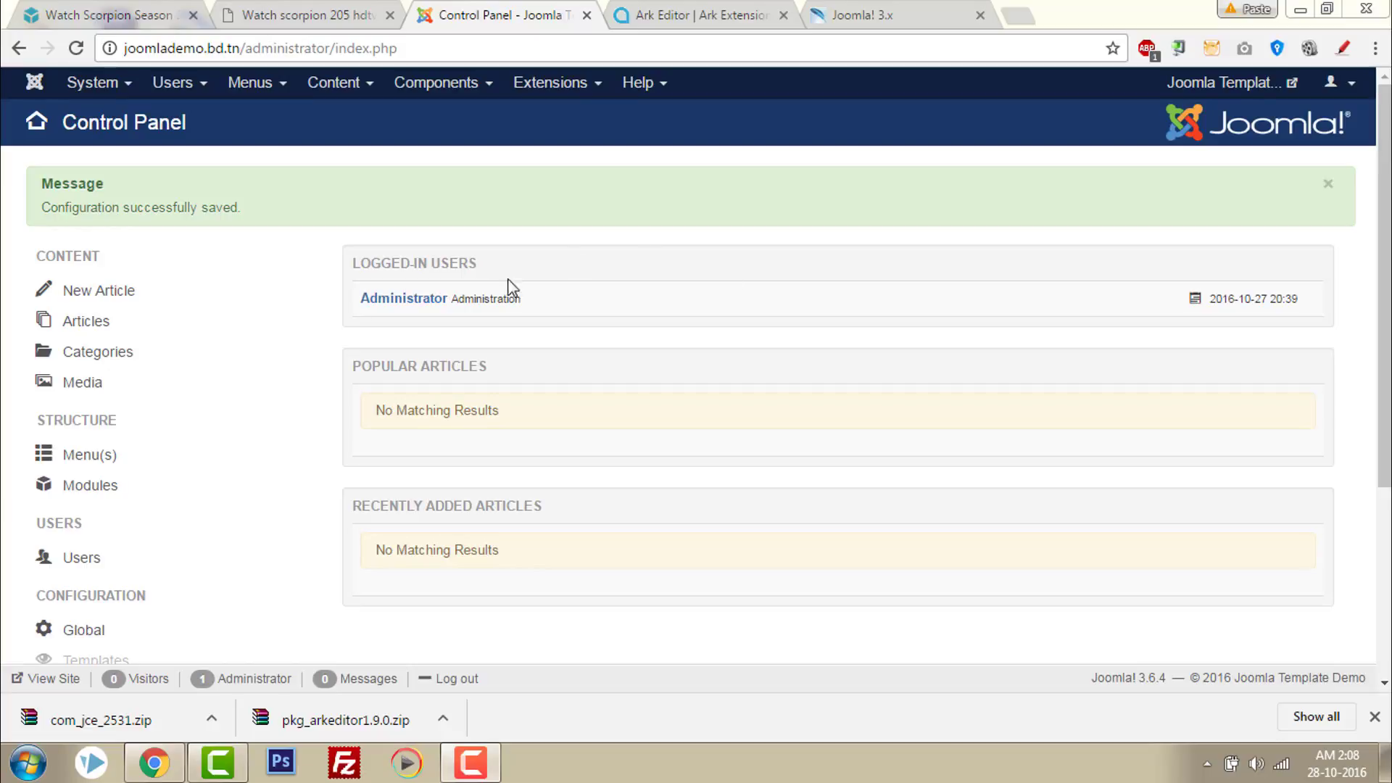
- Start a new article and show its Content tab with the default TinyMCE toolbar
left_click(123, 305)
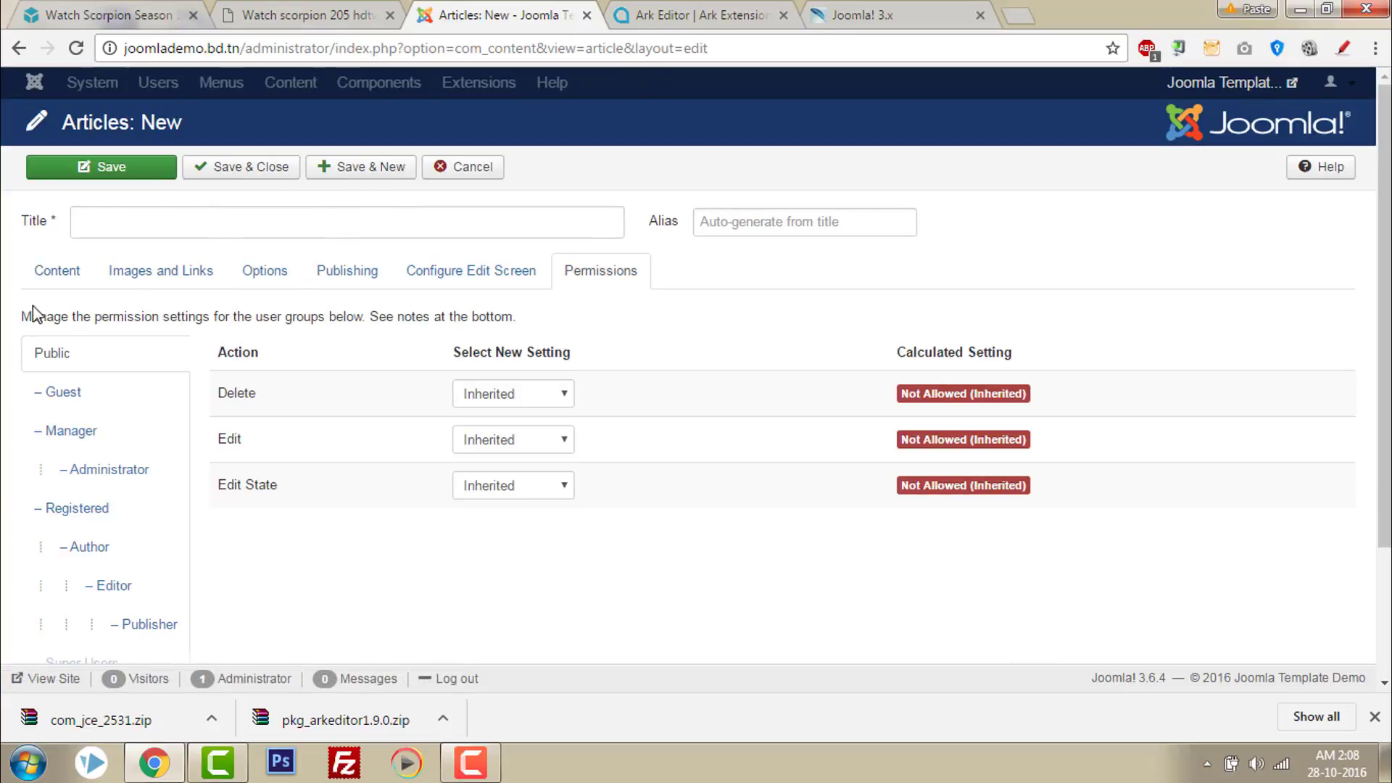
left_click(44, 270)
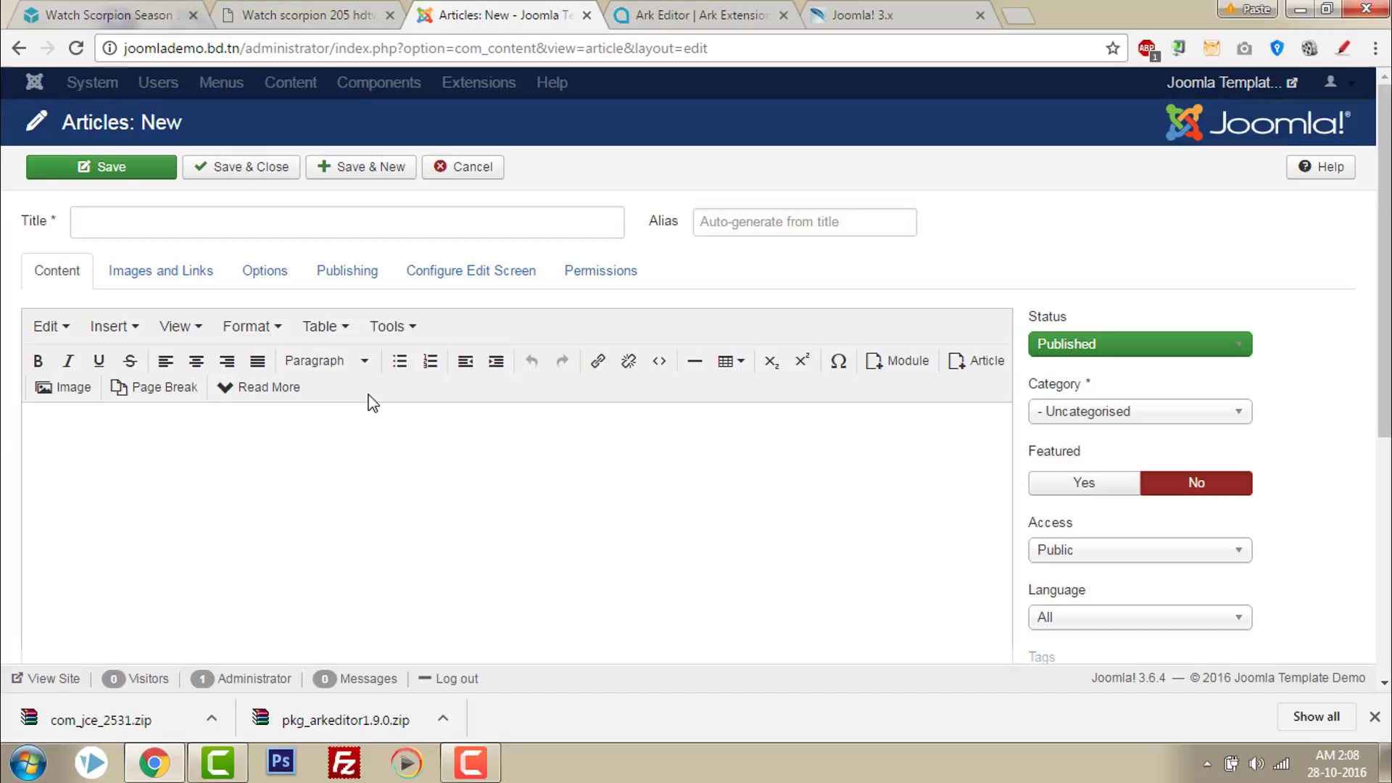
- Flip between the Ark Editor product page and the JCE Joomla 3.x downloads page
left_click(708, 13)
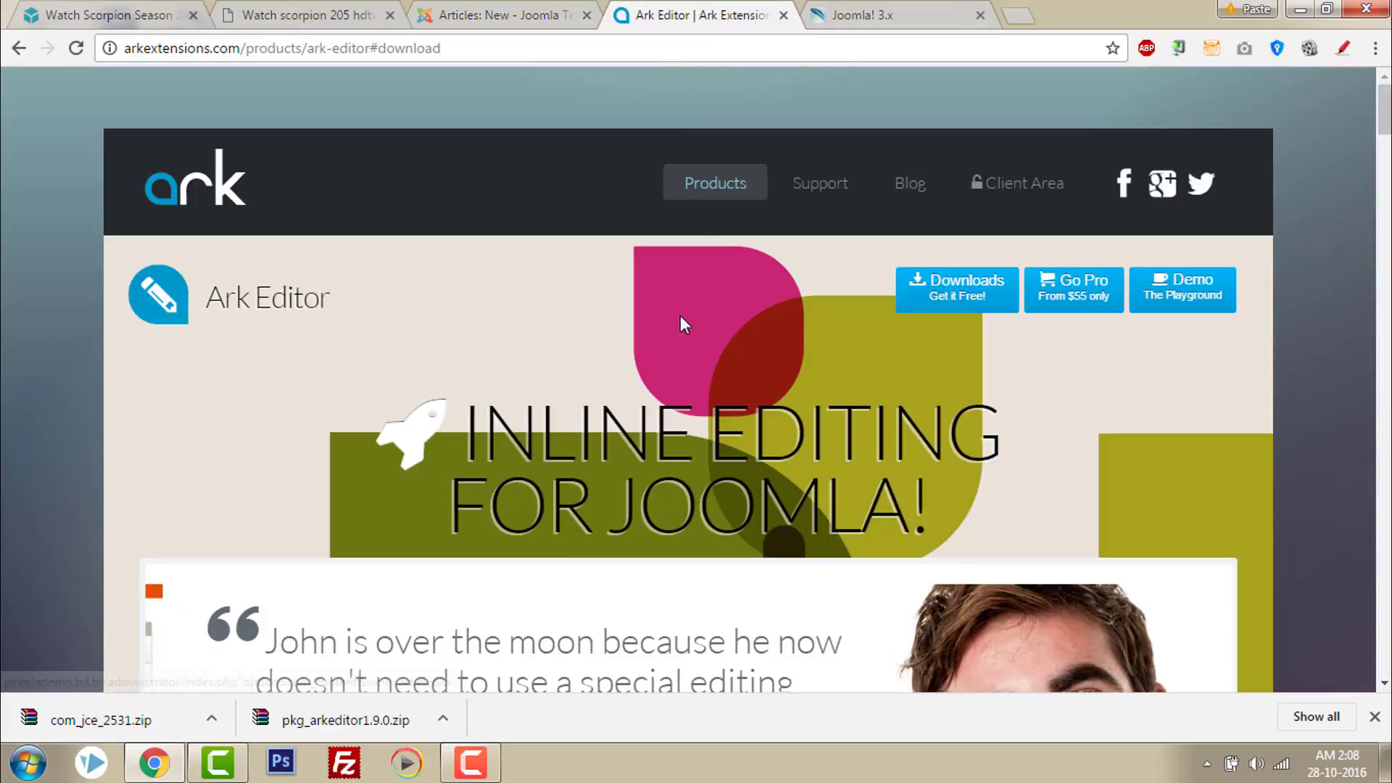
left_click(929, 14)
scroll(330, 377, "up", 3)
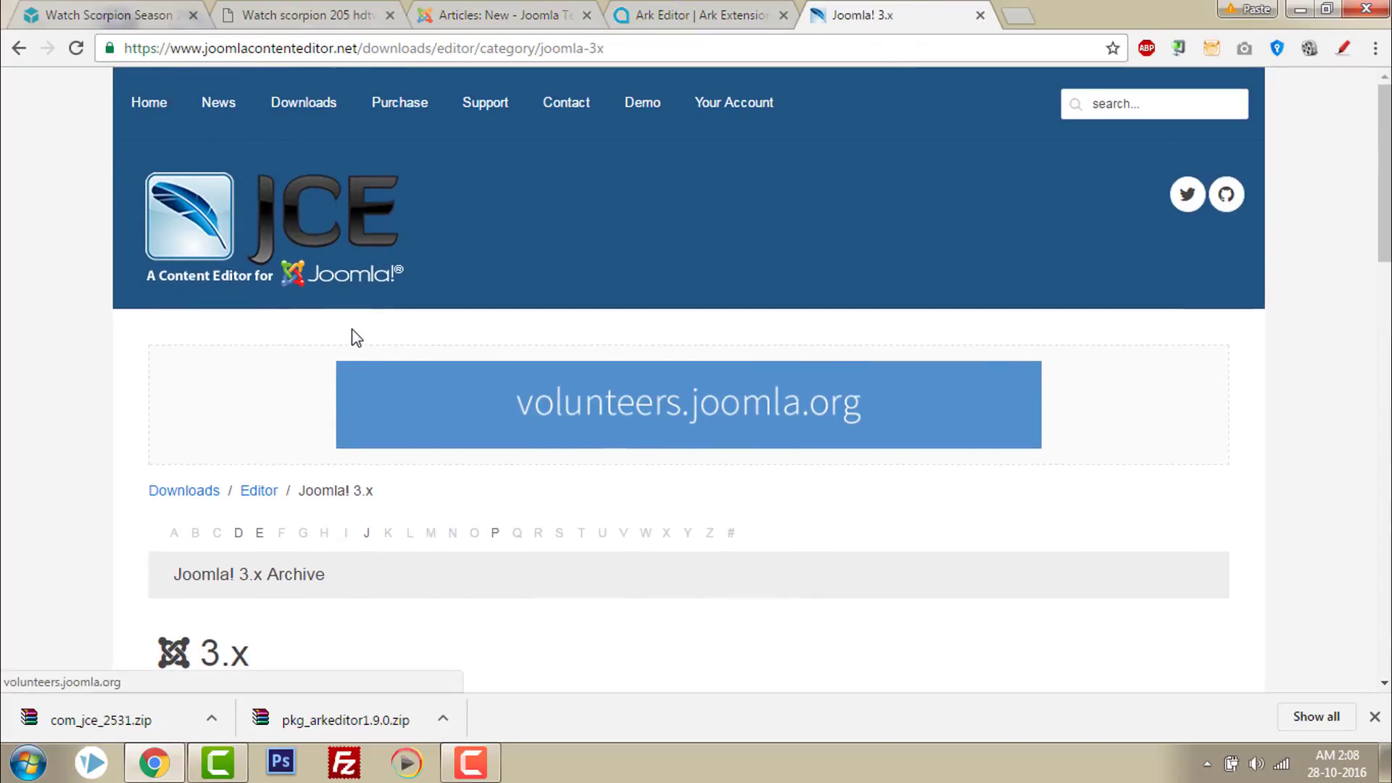
left_click(642, 12)
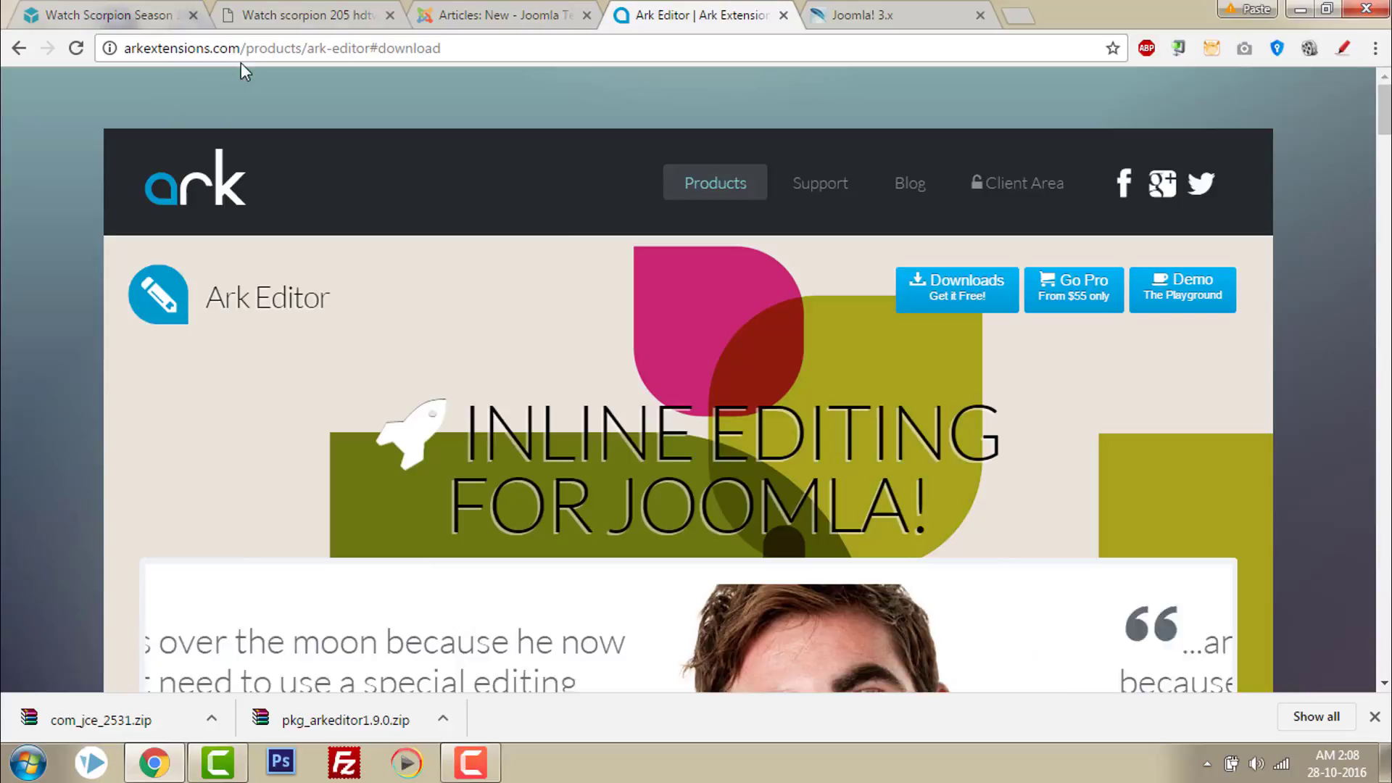
left_click(903, 13)
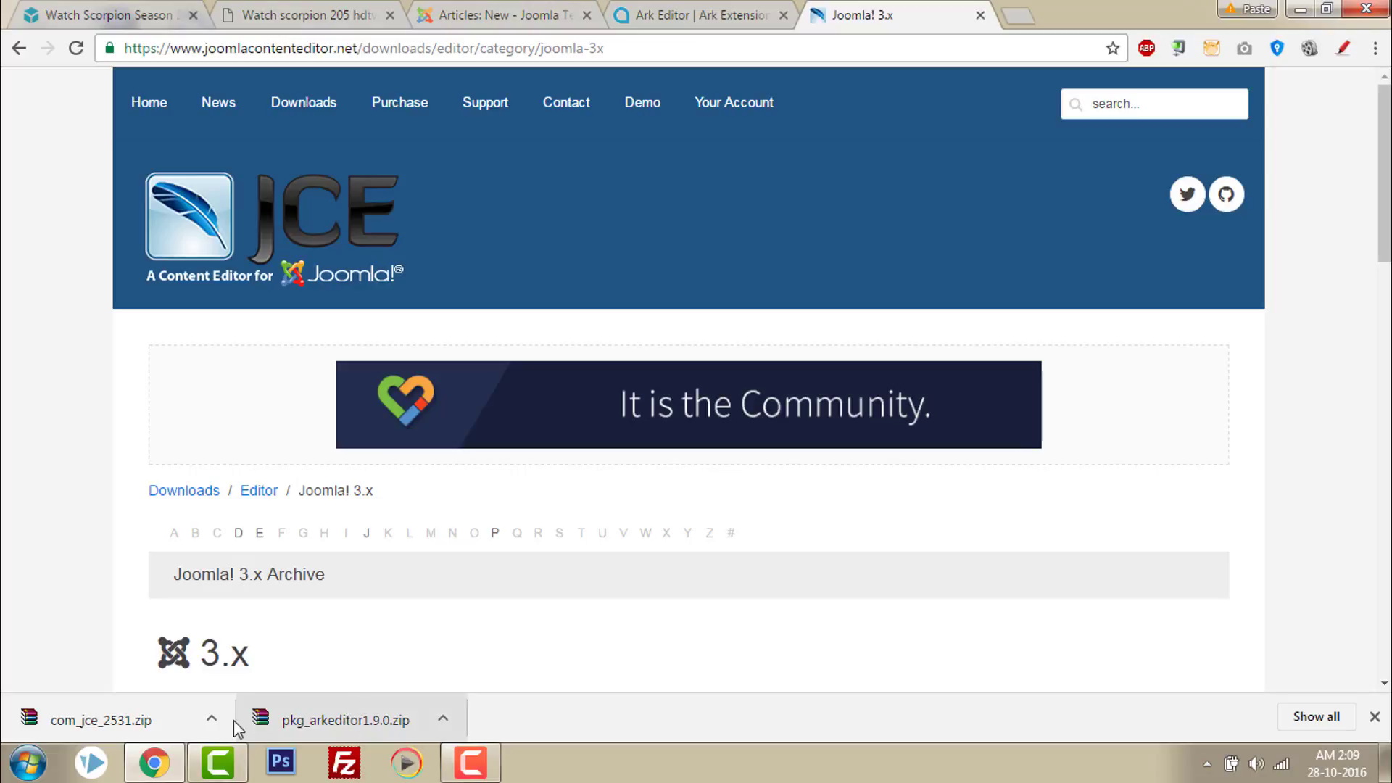
- Cancel the article and set Global Configuration's Default Editor to Editor - ARKEditor, then Save & Close
left_click(500, 14)
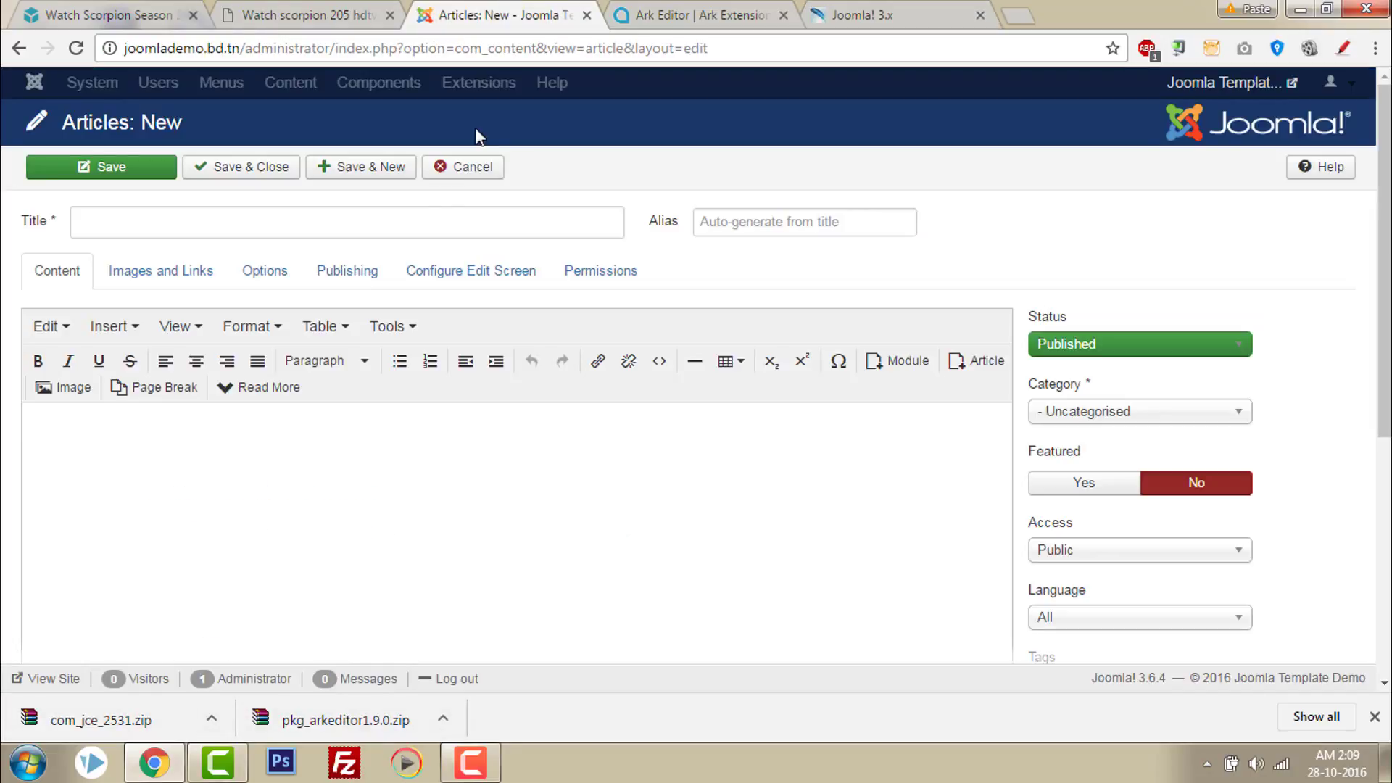
left_click(489, 174)
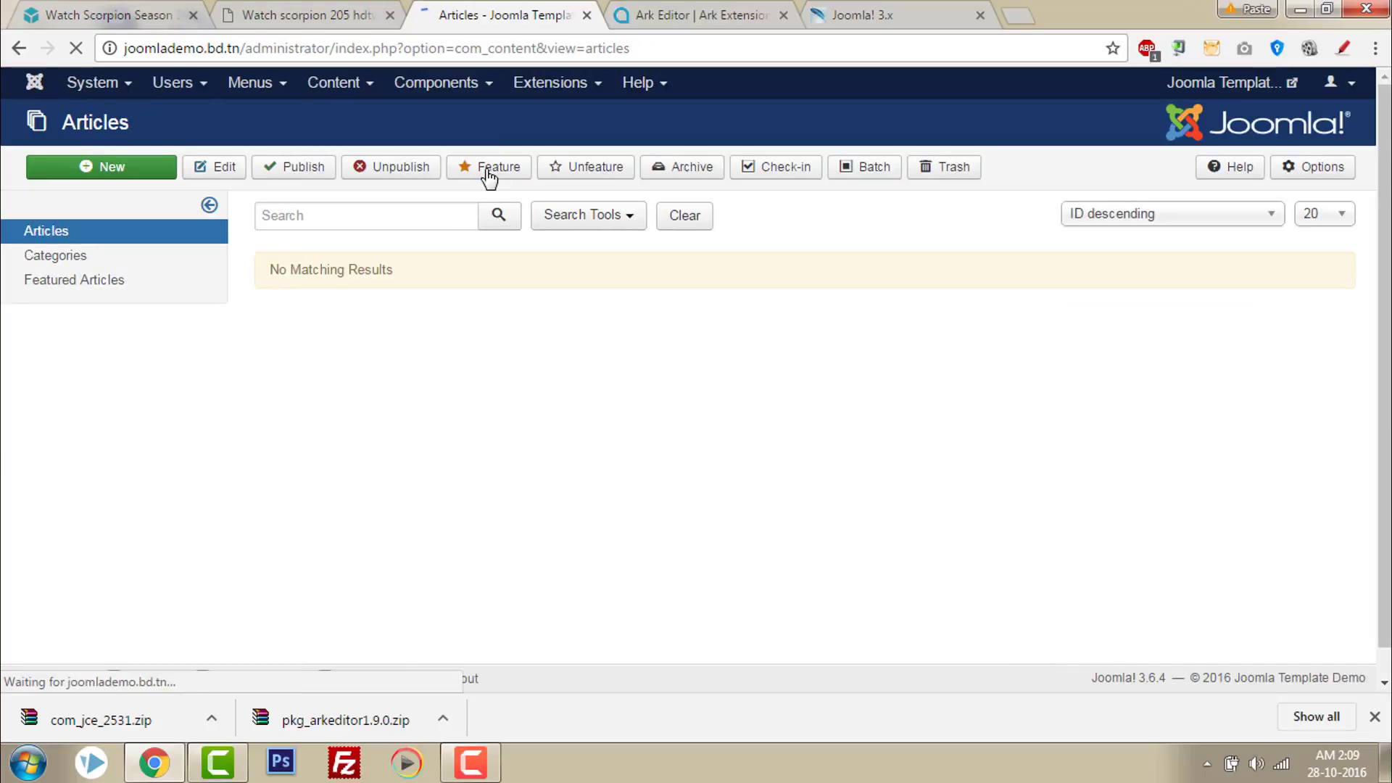
left_click(115, 87)
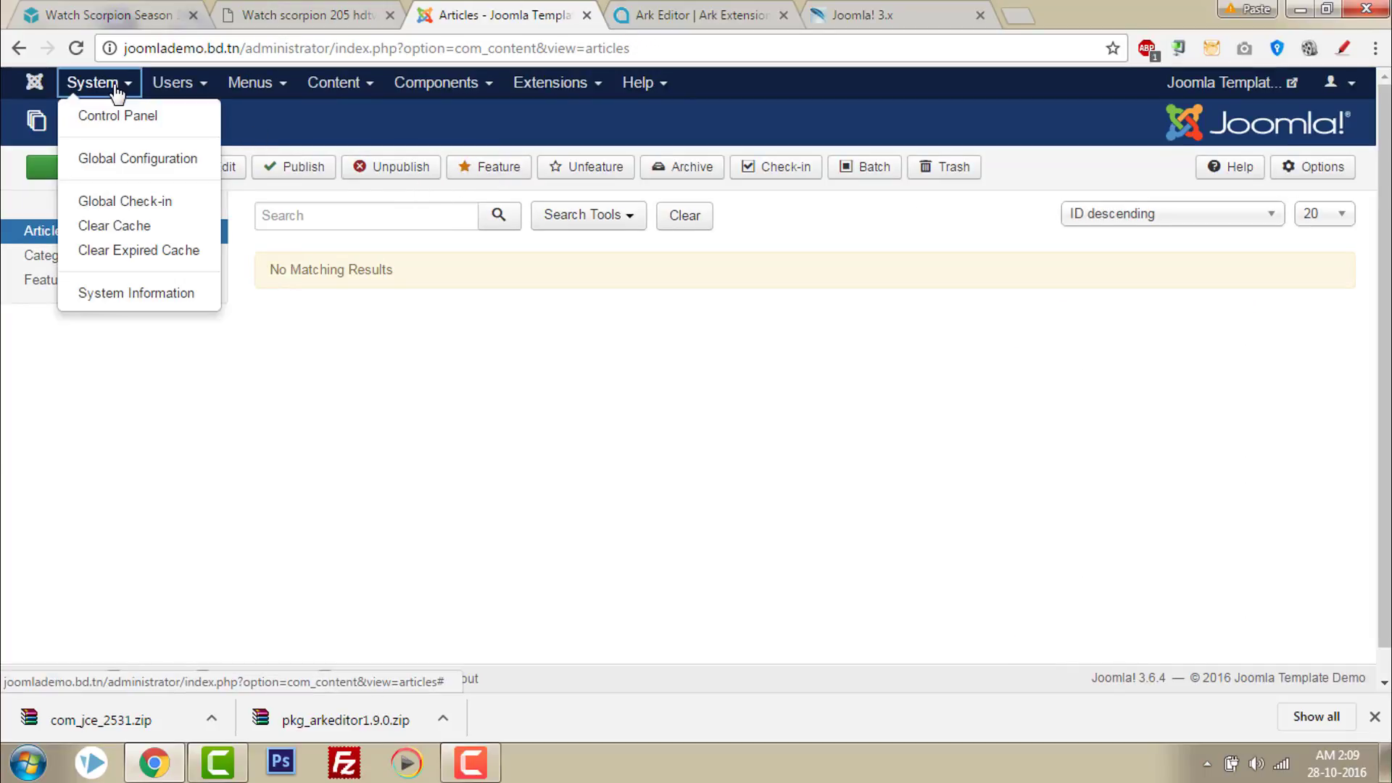
left_click(127, 160)
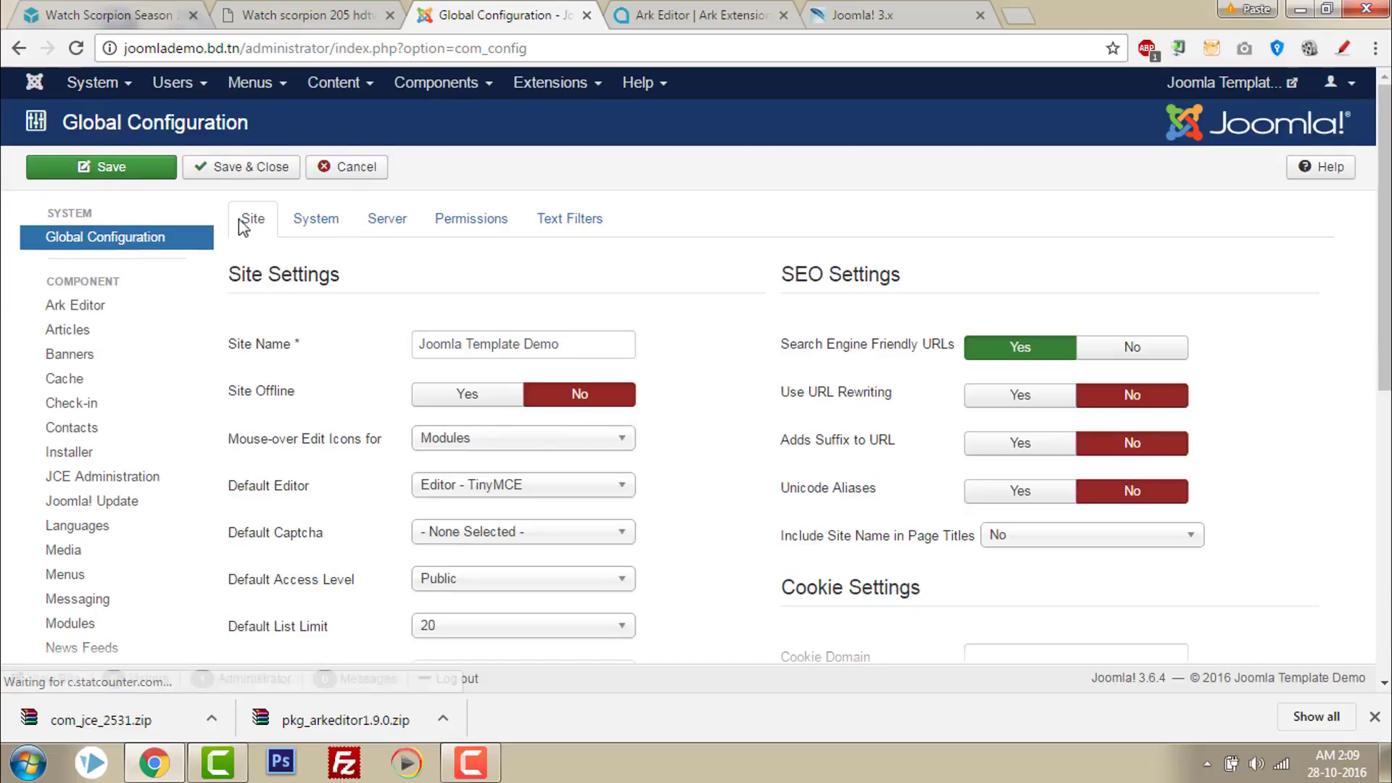
scroll(653, 388, "down", 2)
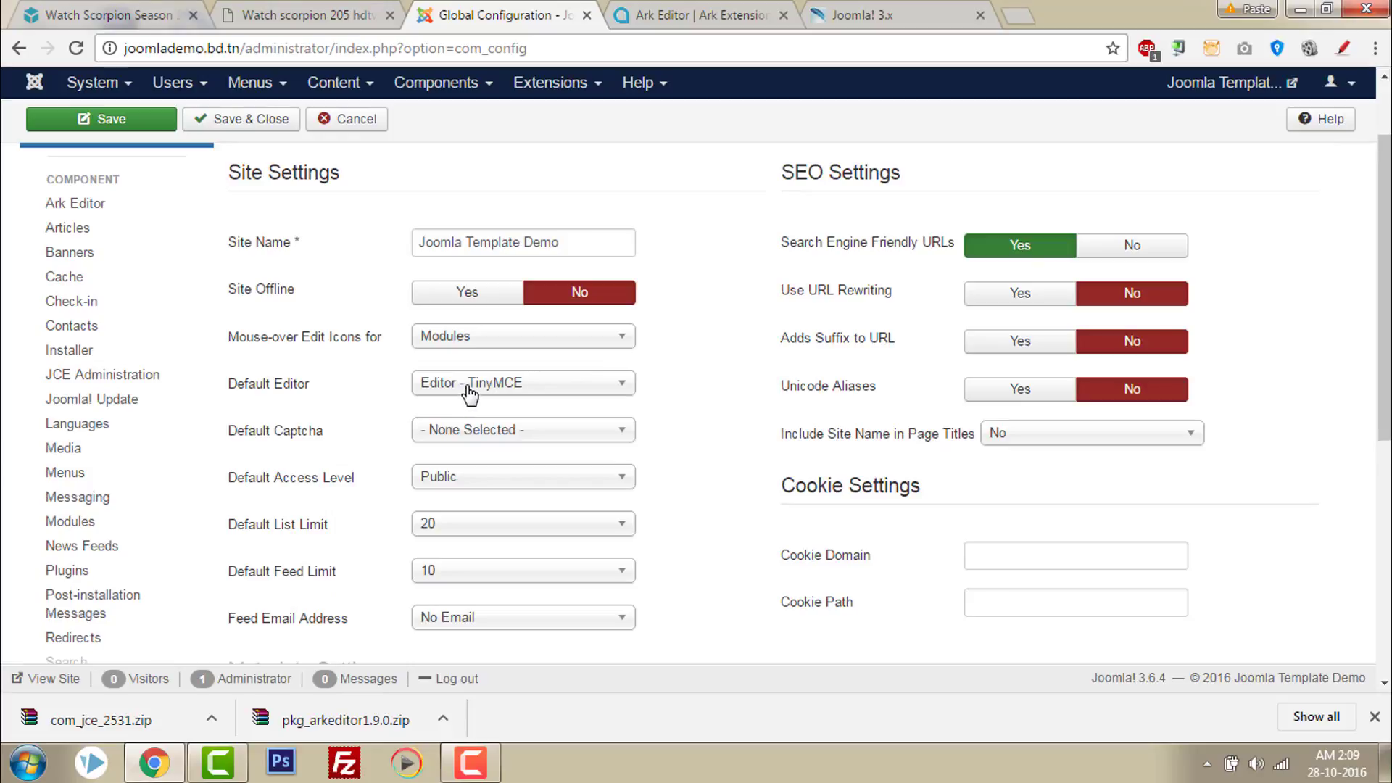
left_click(470, 395)
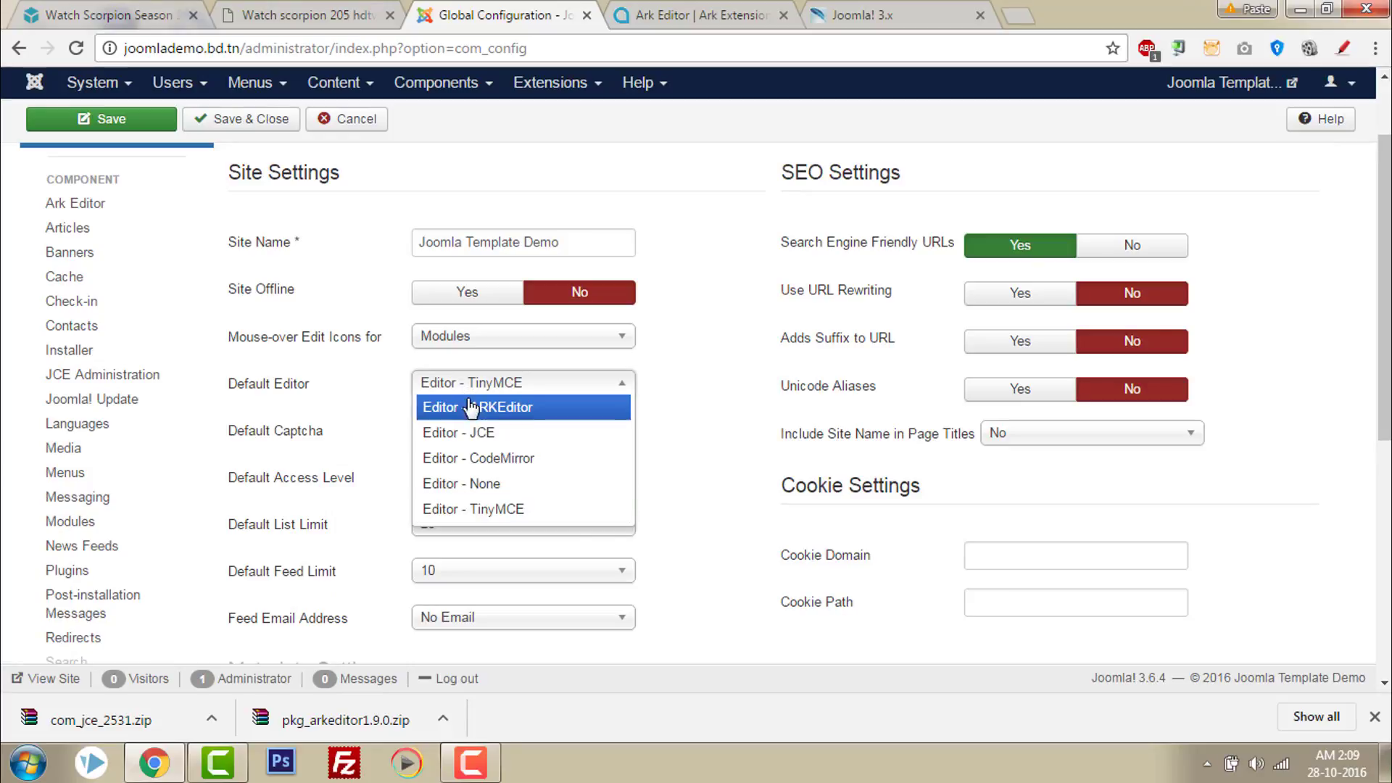
left_click(478, 414)
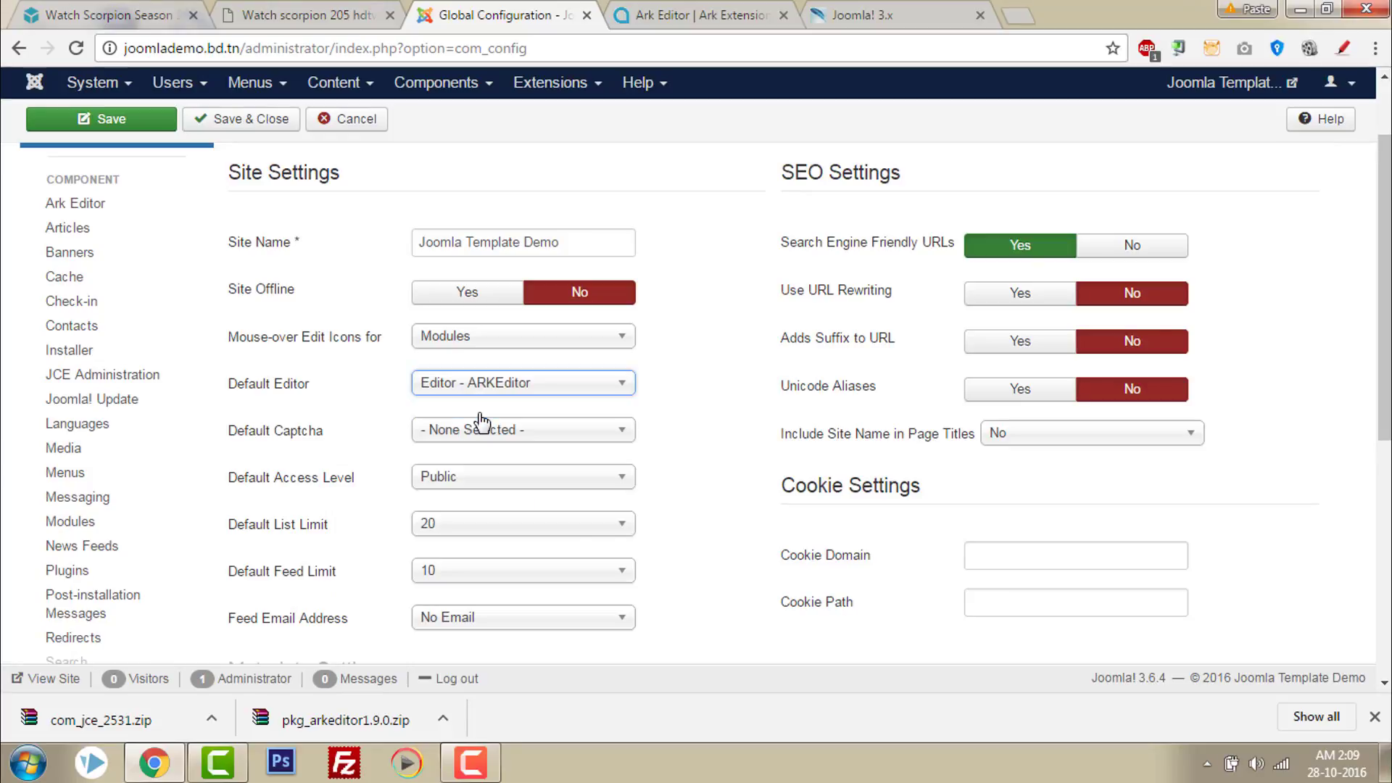
left_click(274, 126)
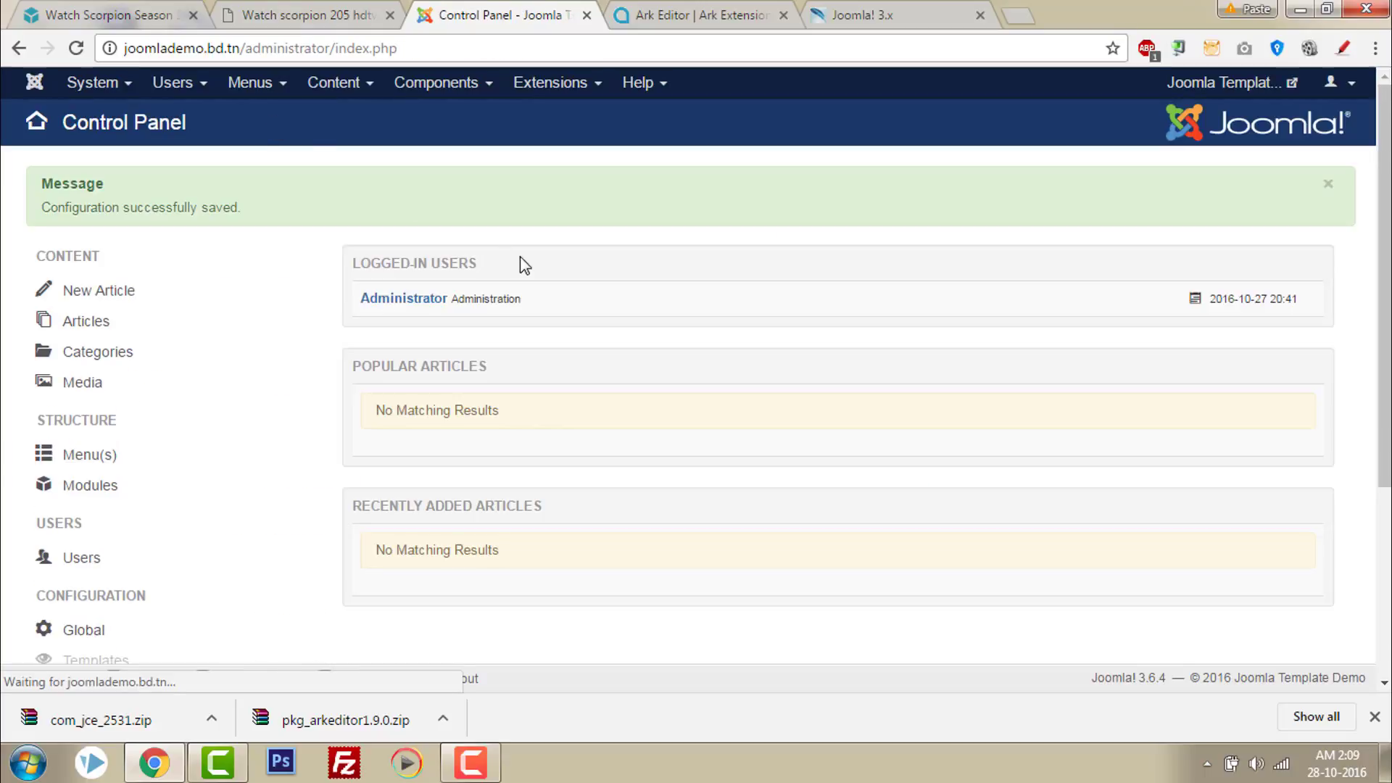
- Open a new article in ARKEditor and browse its paragraph-format list
left_click(129, 299)
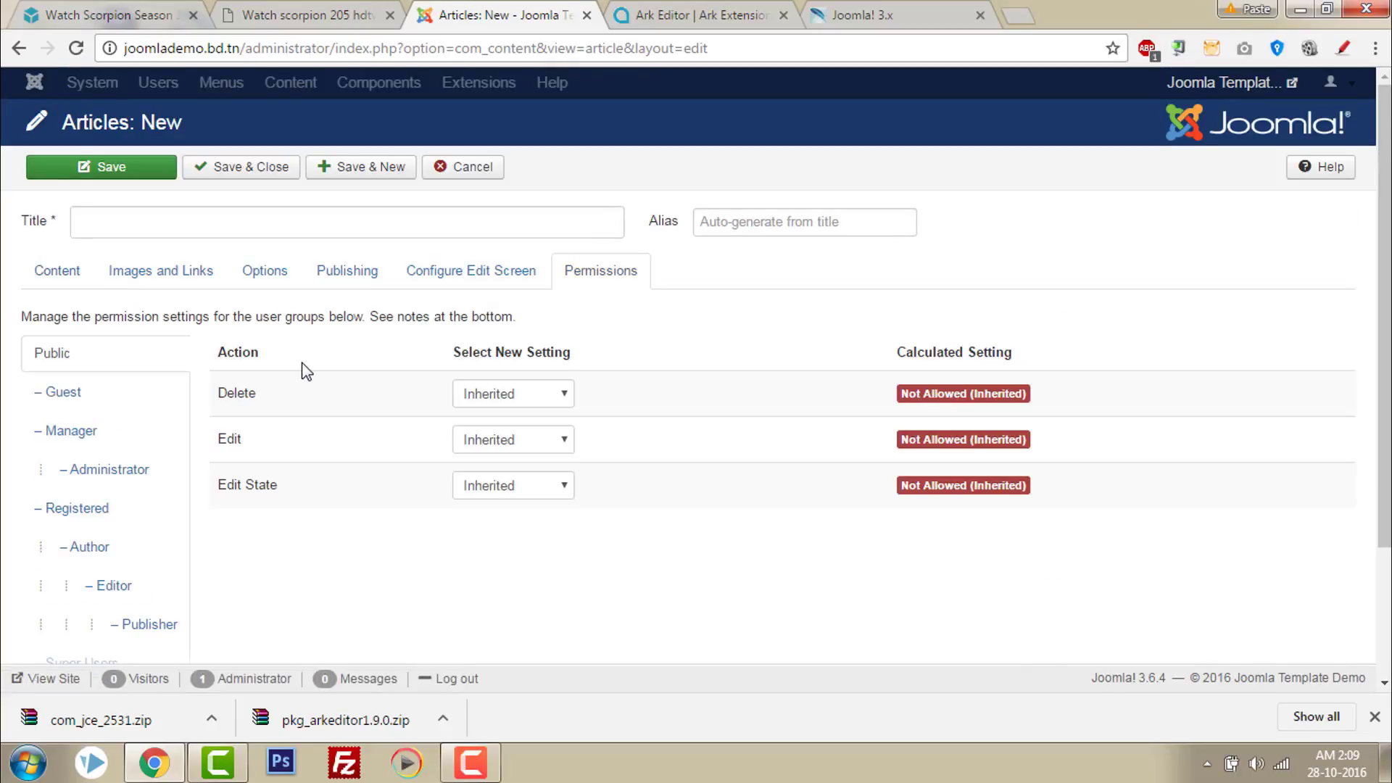
left_click(73, 279)
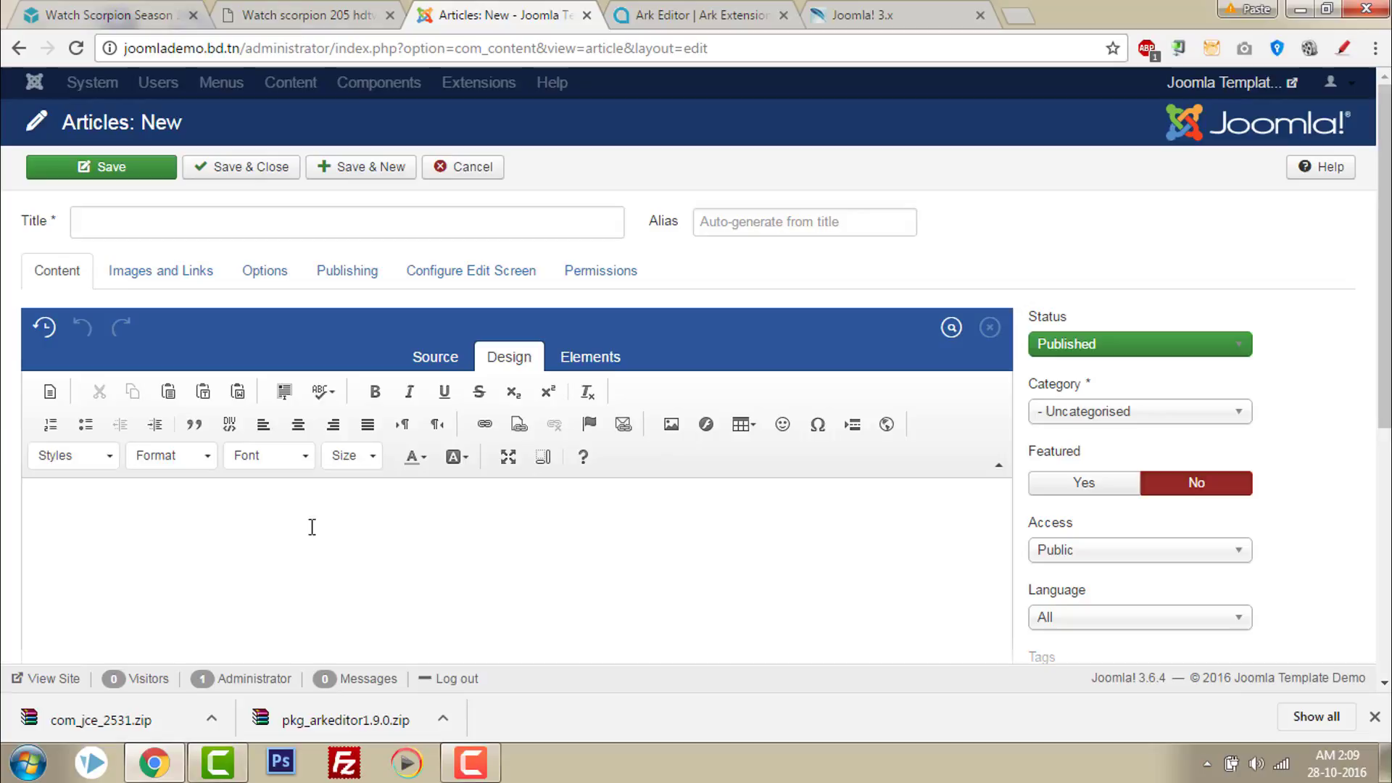
left_click(206, 457)
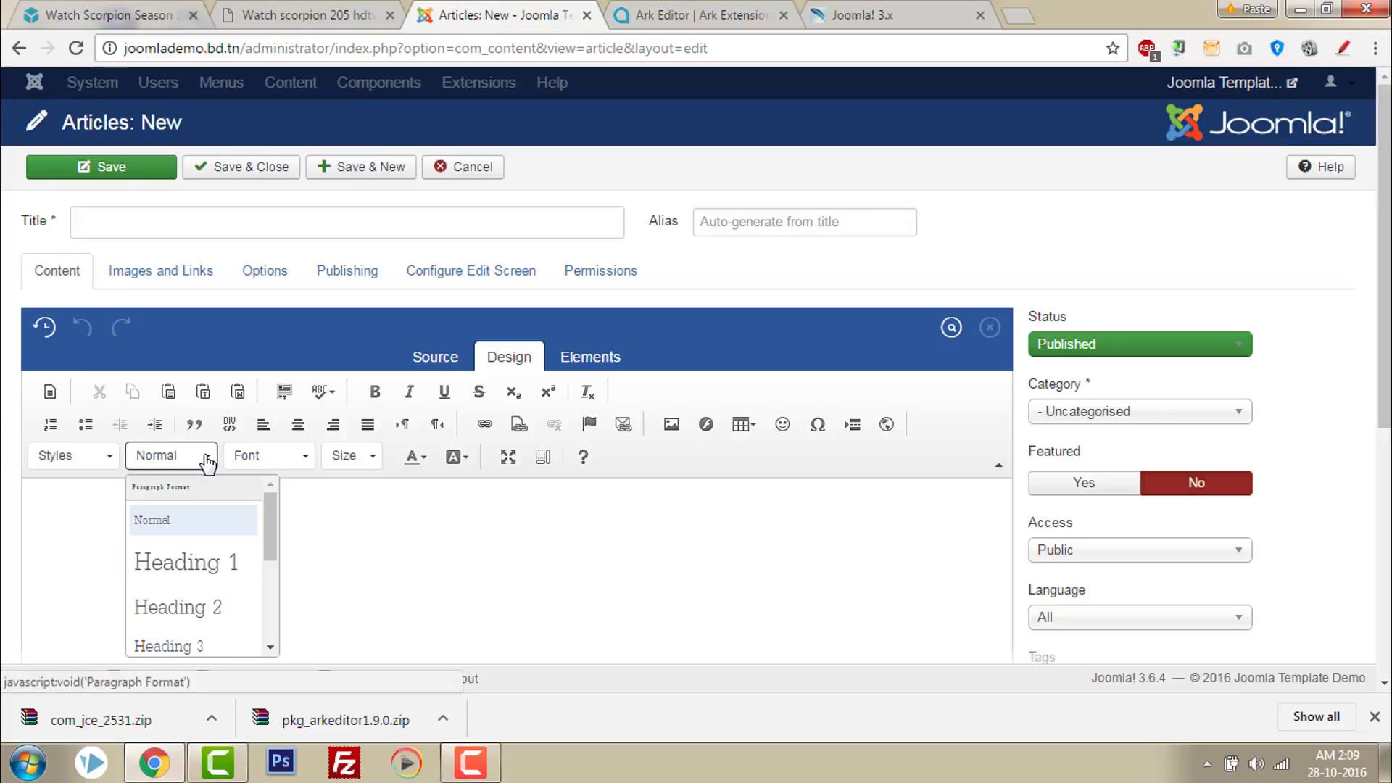
scroll(212, 555, "down", 2)
scroll(218, 581, "down", 2)
scroll(217, 582, "down", 2)
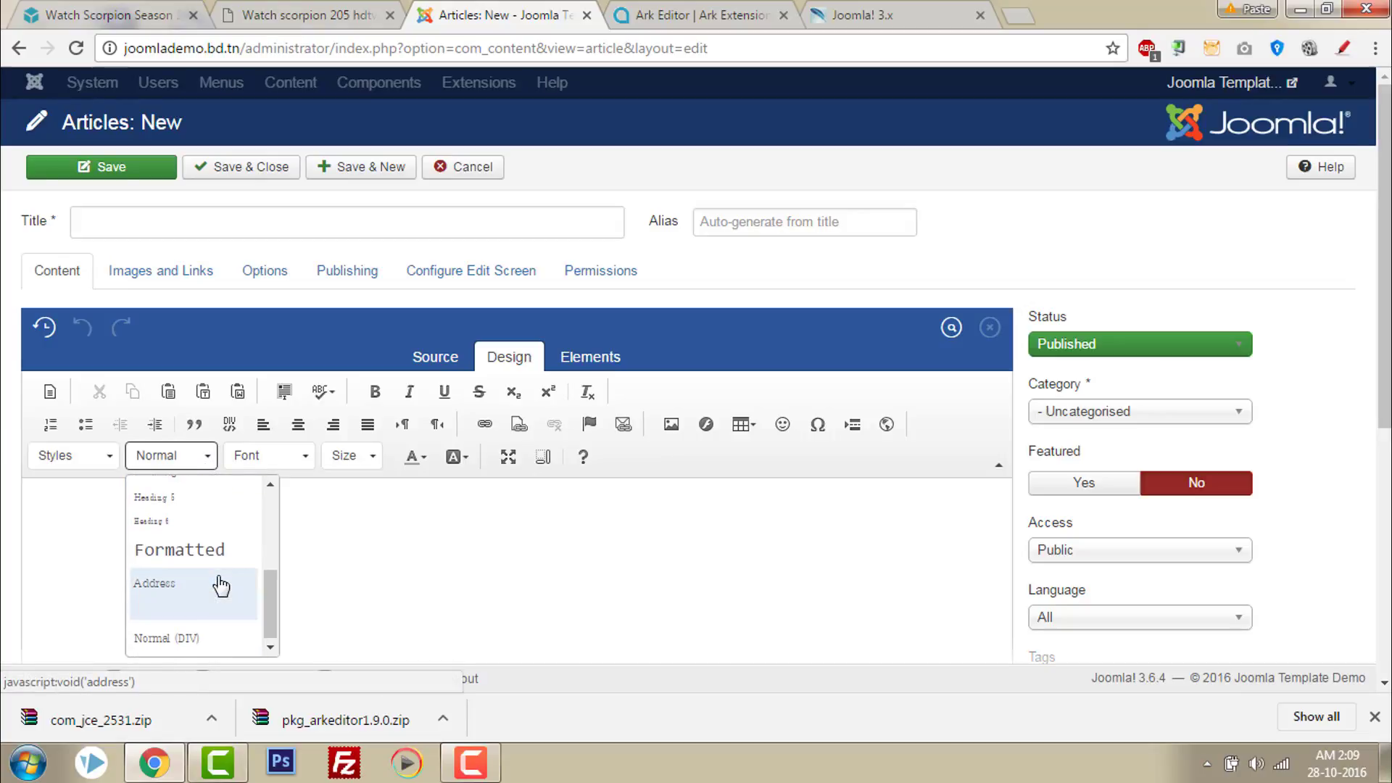
- Scroll through the ARKEditor font dropdown's list of fonts
left_click(300, 464)
scroll(296, 529, "down", 4)
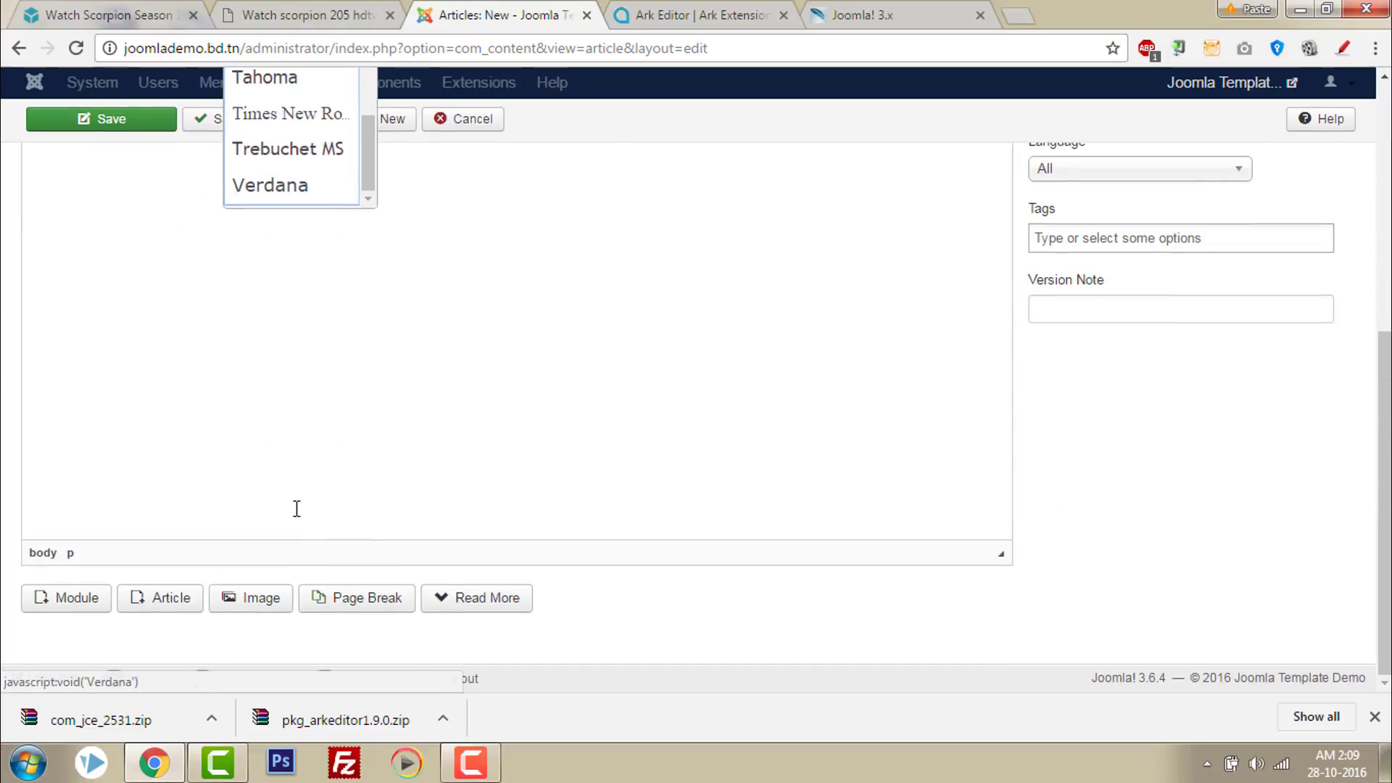
scroll(299, 353, "up", 5)
mouse_move(363, 499)
left_mouse_down()
mouse_move(360, 578)
mouse_move(370, 442)
left_mouse_up()
left_click(370, 414)
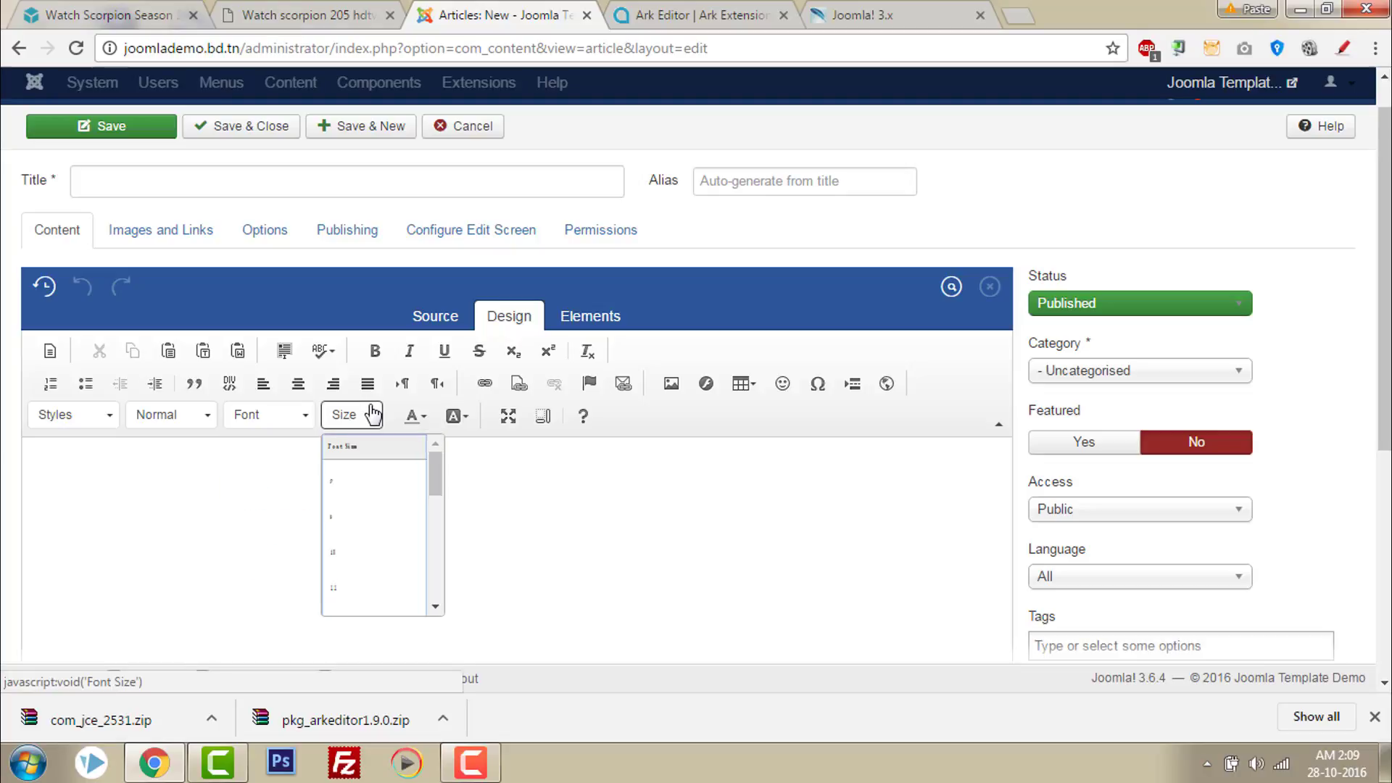
scroll(367, 508, "down", 3)
scroll(367, 522, "down", 5)
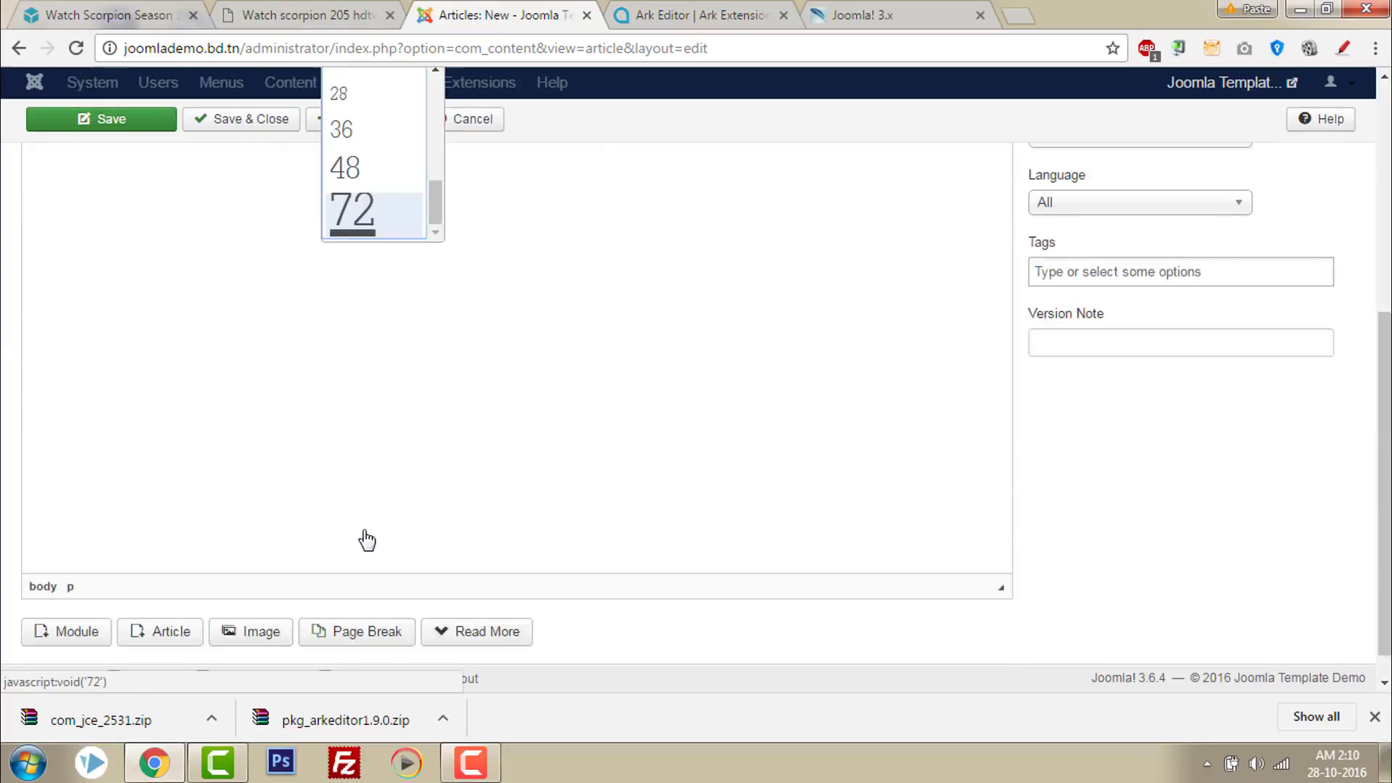
scroll(365, 510, "up", 6)
scroll(367, 517, "up", 3)
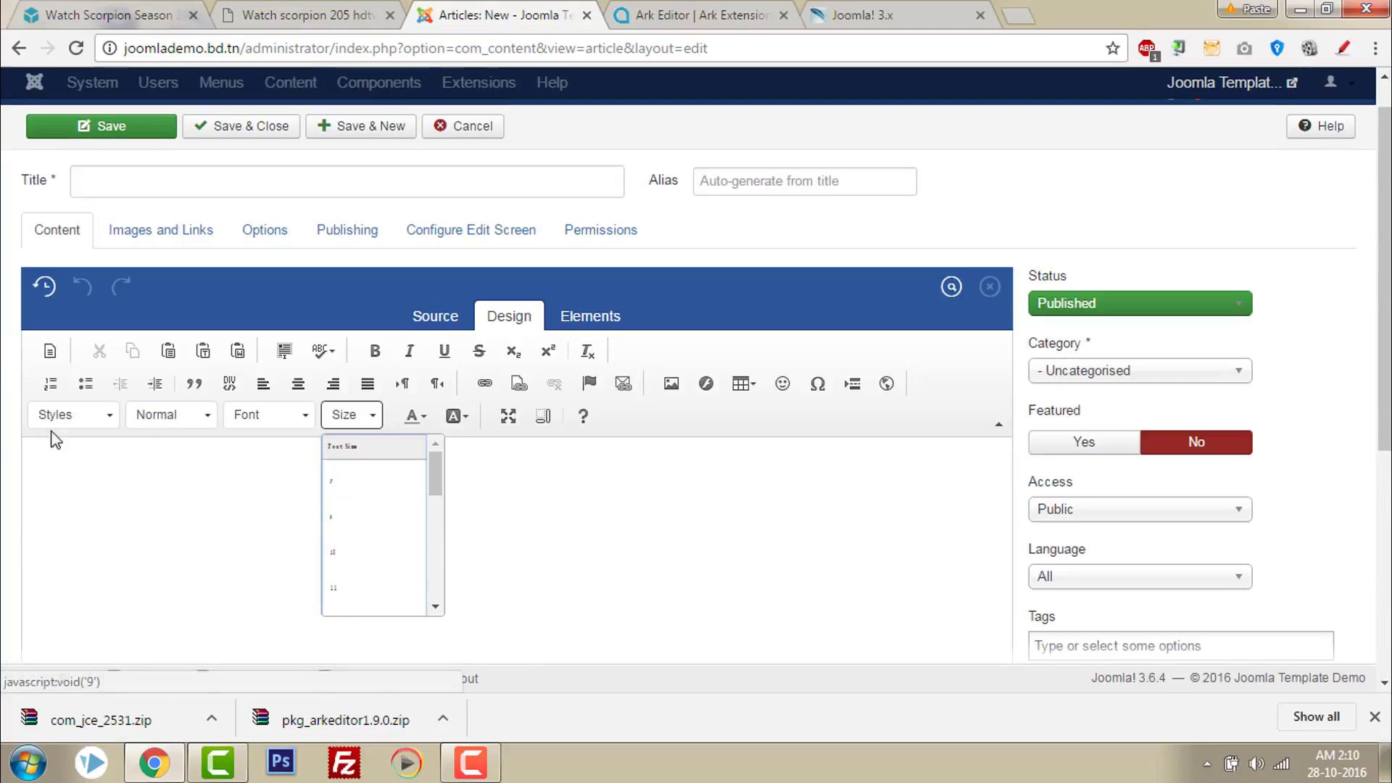
left_click(107, 415)
scroll(109, 508, "down", 5)
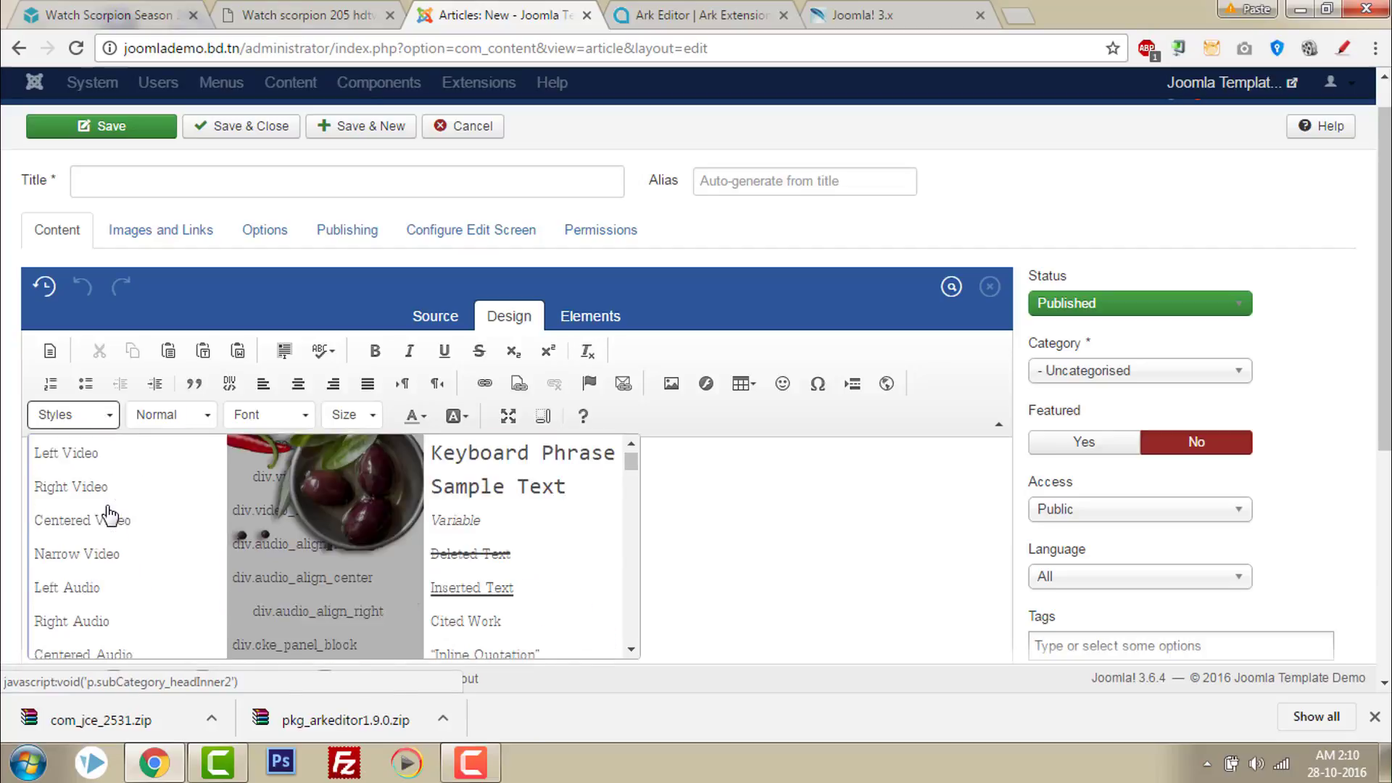
scroll(110, 516, "down", 3)
scroll(134, 511, "down", 3)
scroll(111, 519, "down", 3)
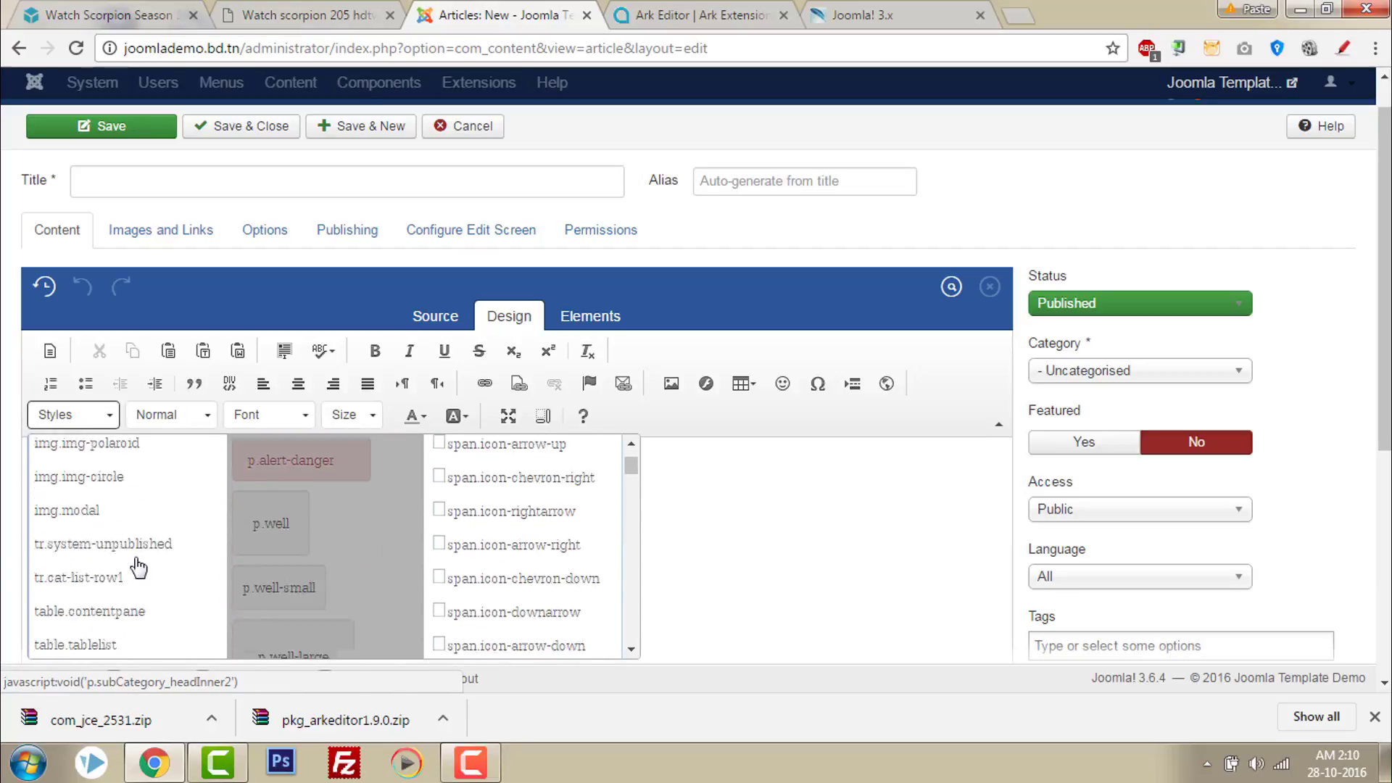
scroll(137, 563, "down", 2)
left_click(776, 565)
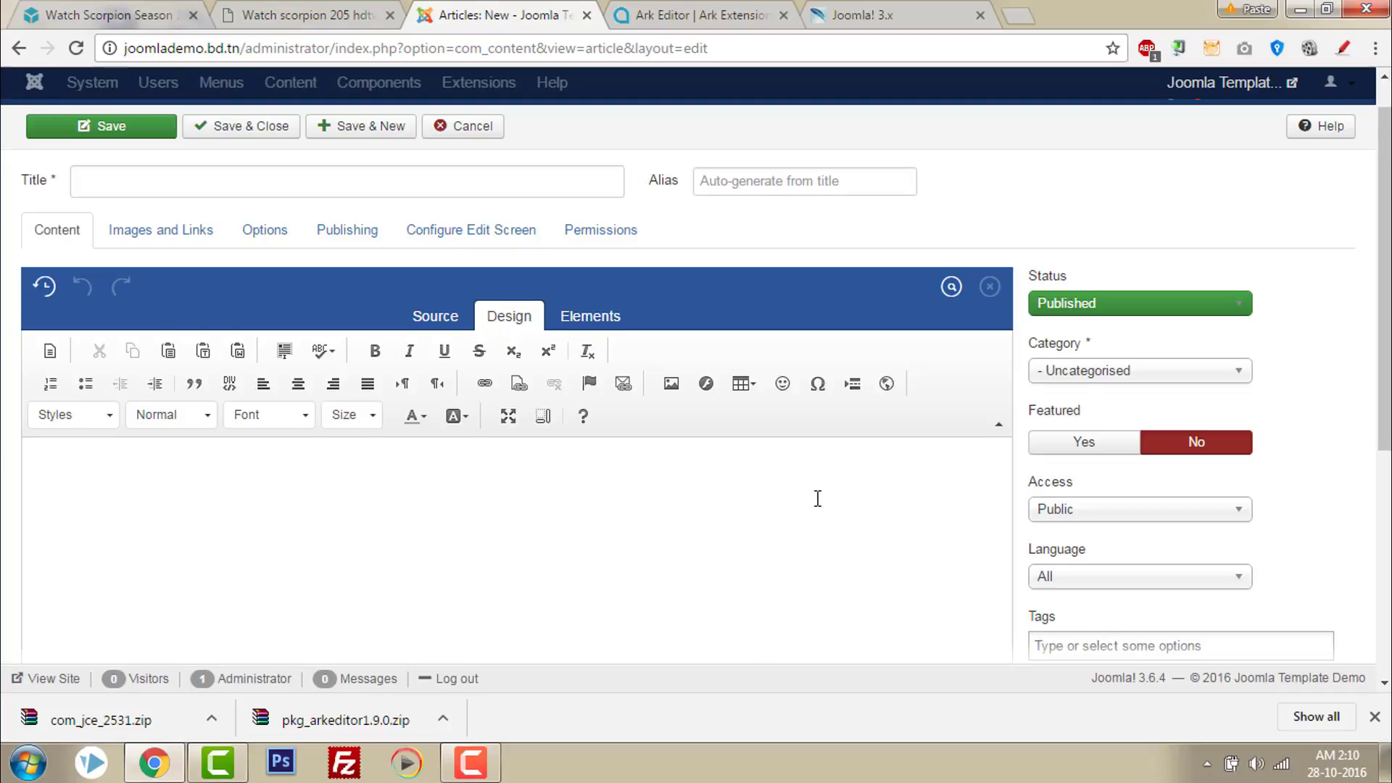
scroll(817, 499, "up", 1)
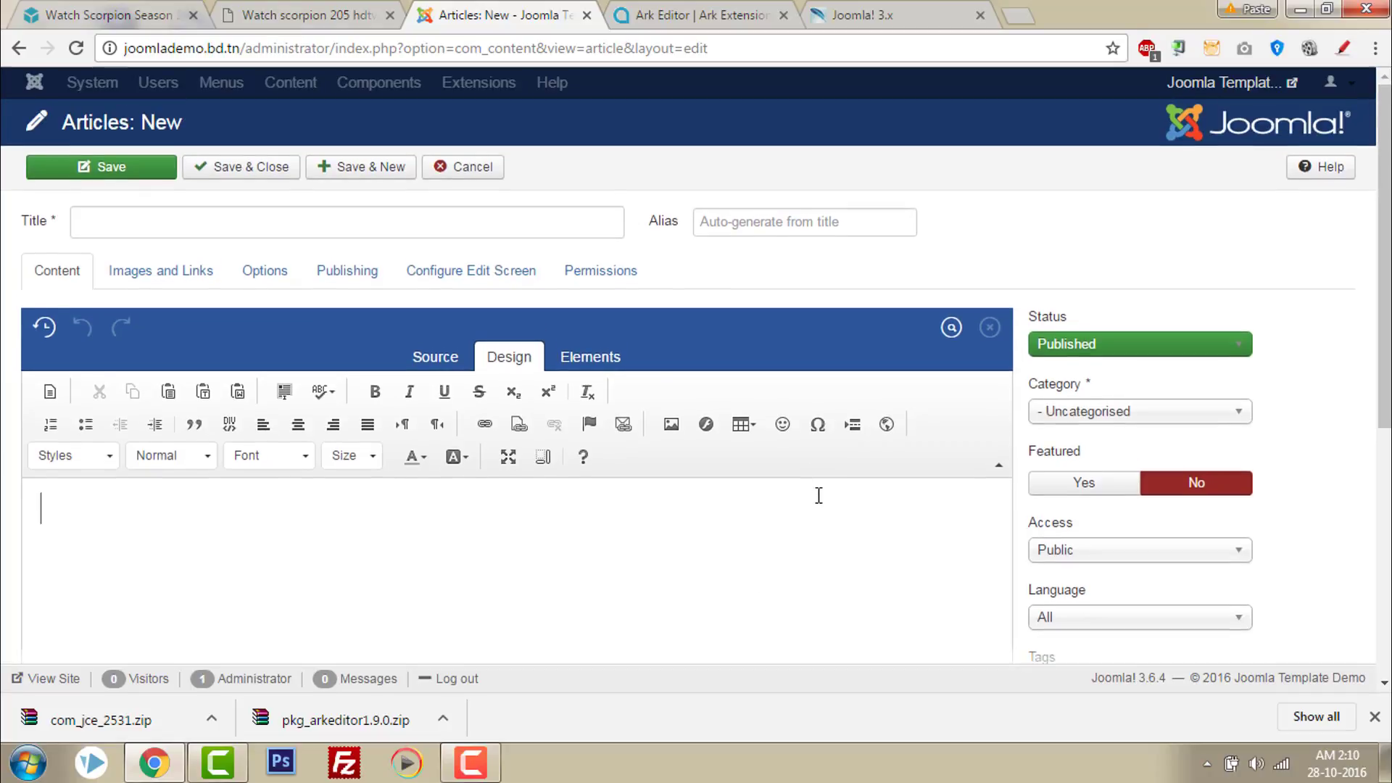
- Cancel the article and set Global Configuration's Default Editor to Editor - JCE, then Save & Close
left_click(484, 176)
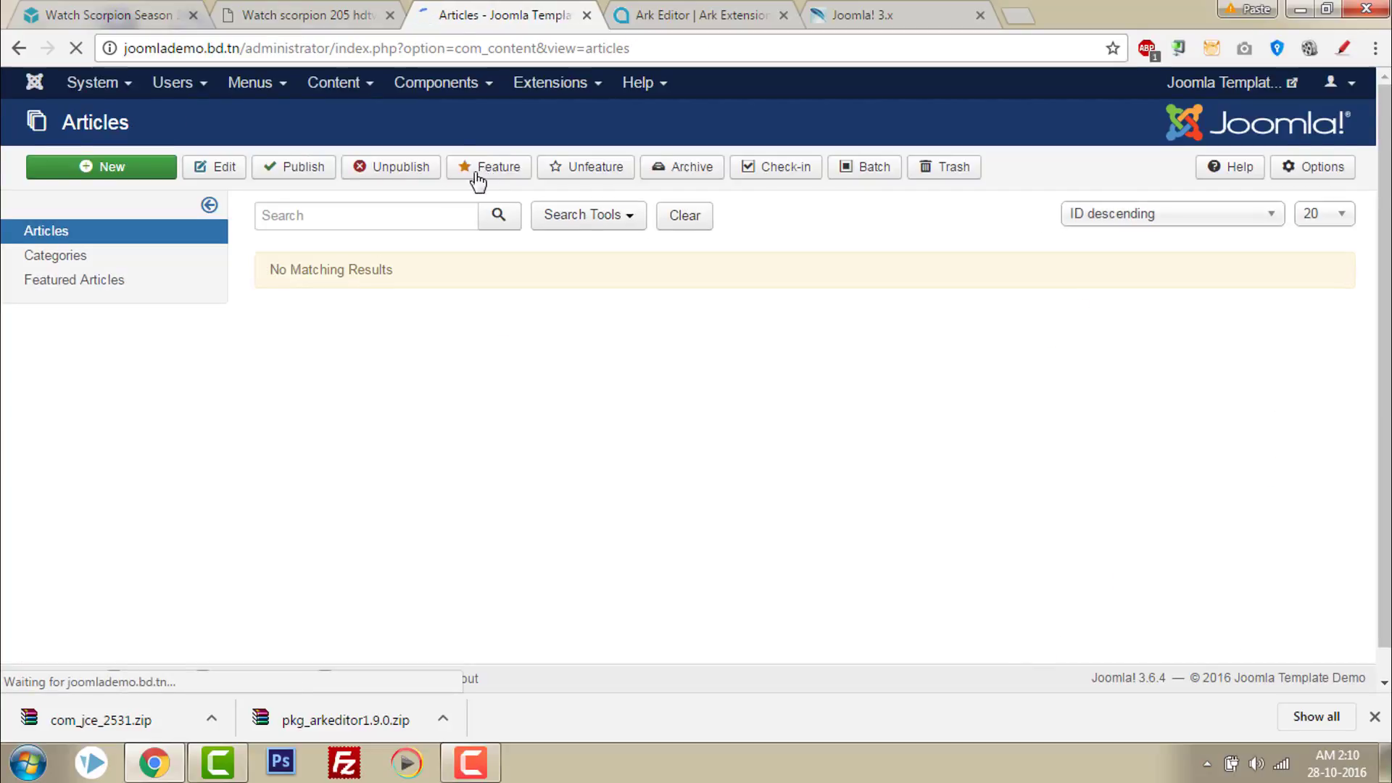
left_click(128, 91)
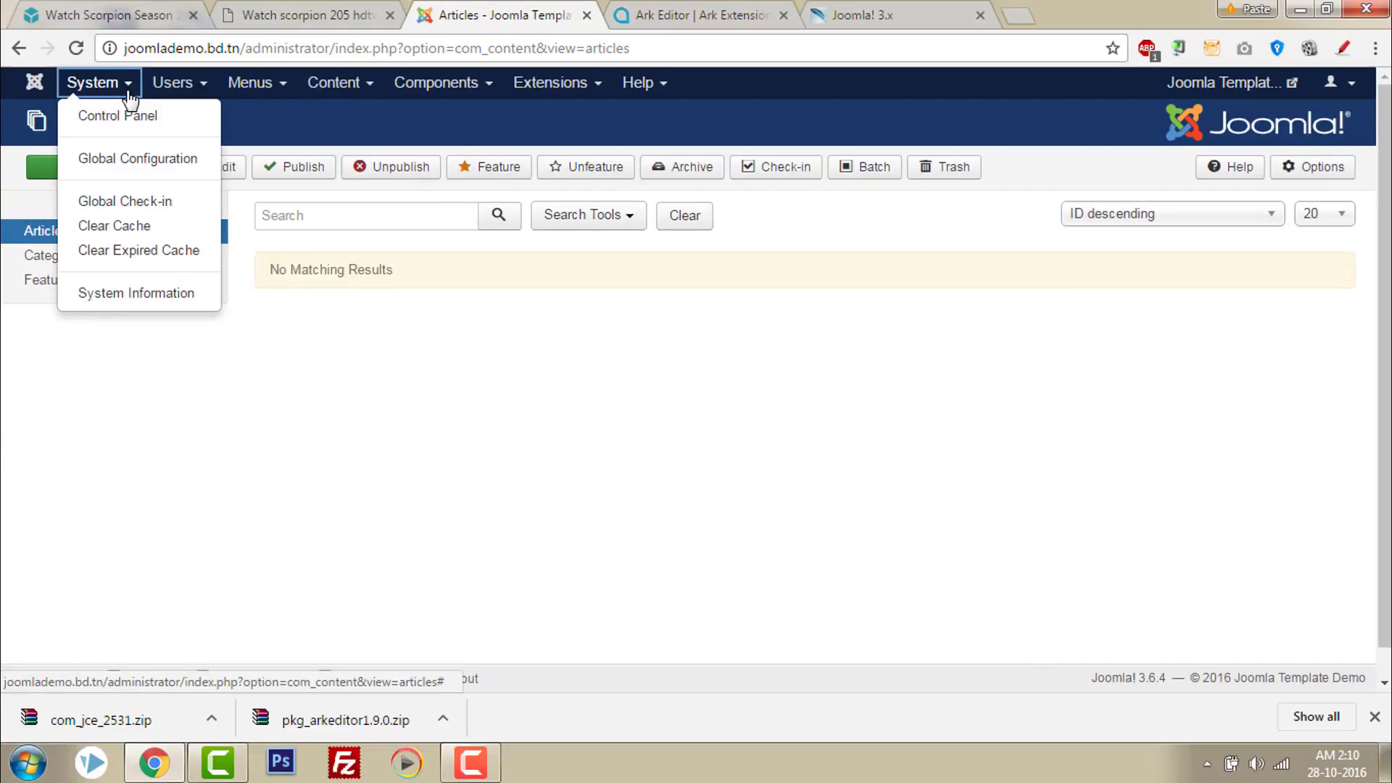
left_click(144, 168)
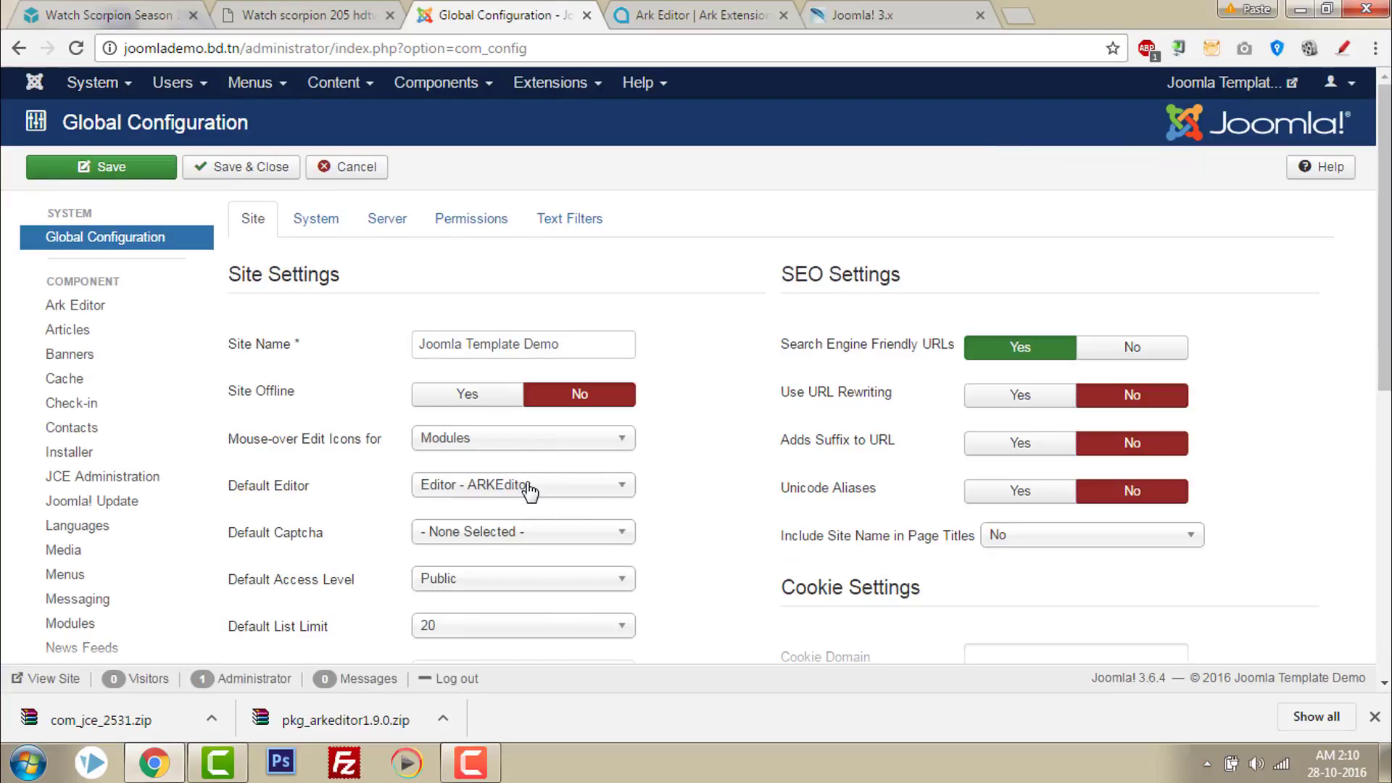
left_click(530, 491)
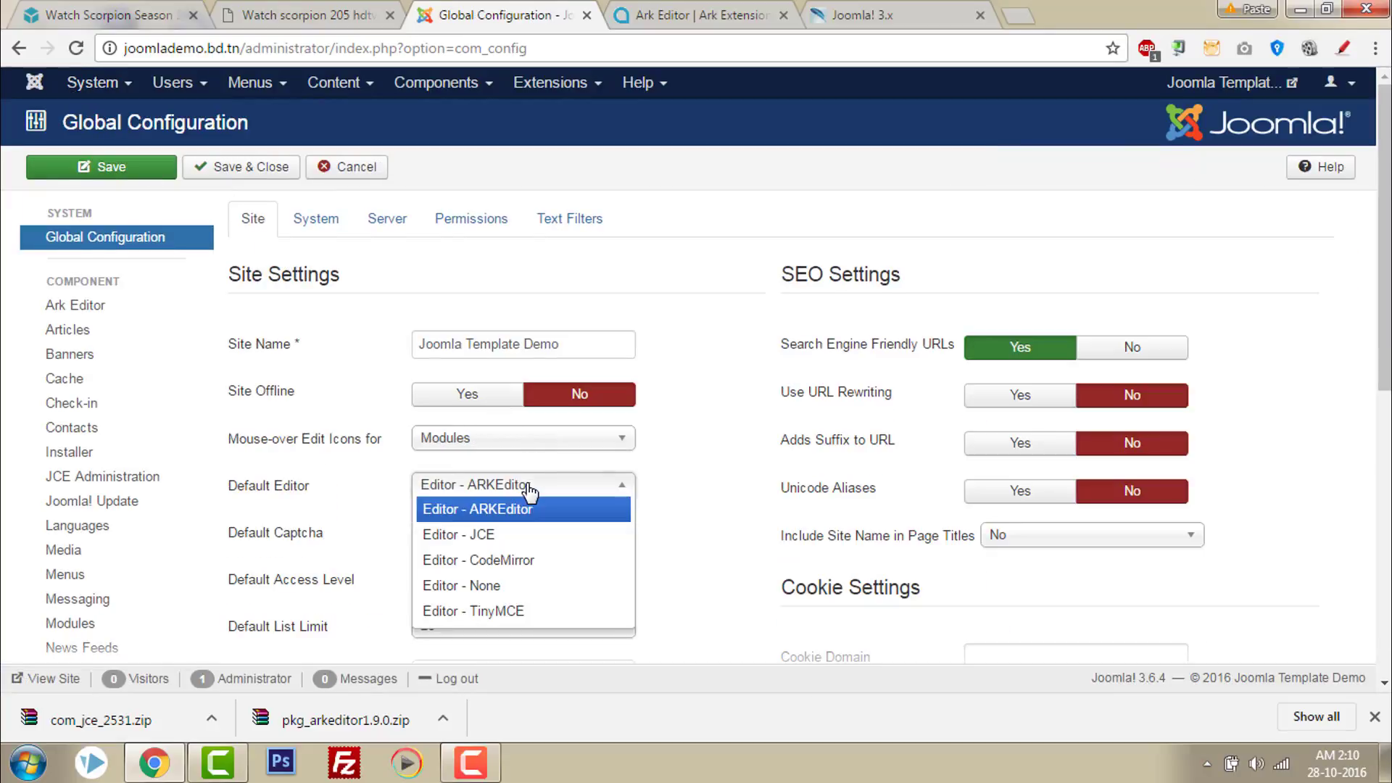
left_click(507, 537)
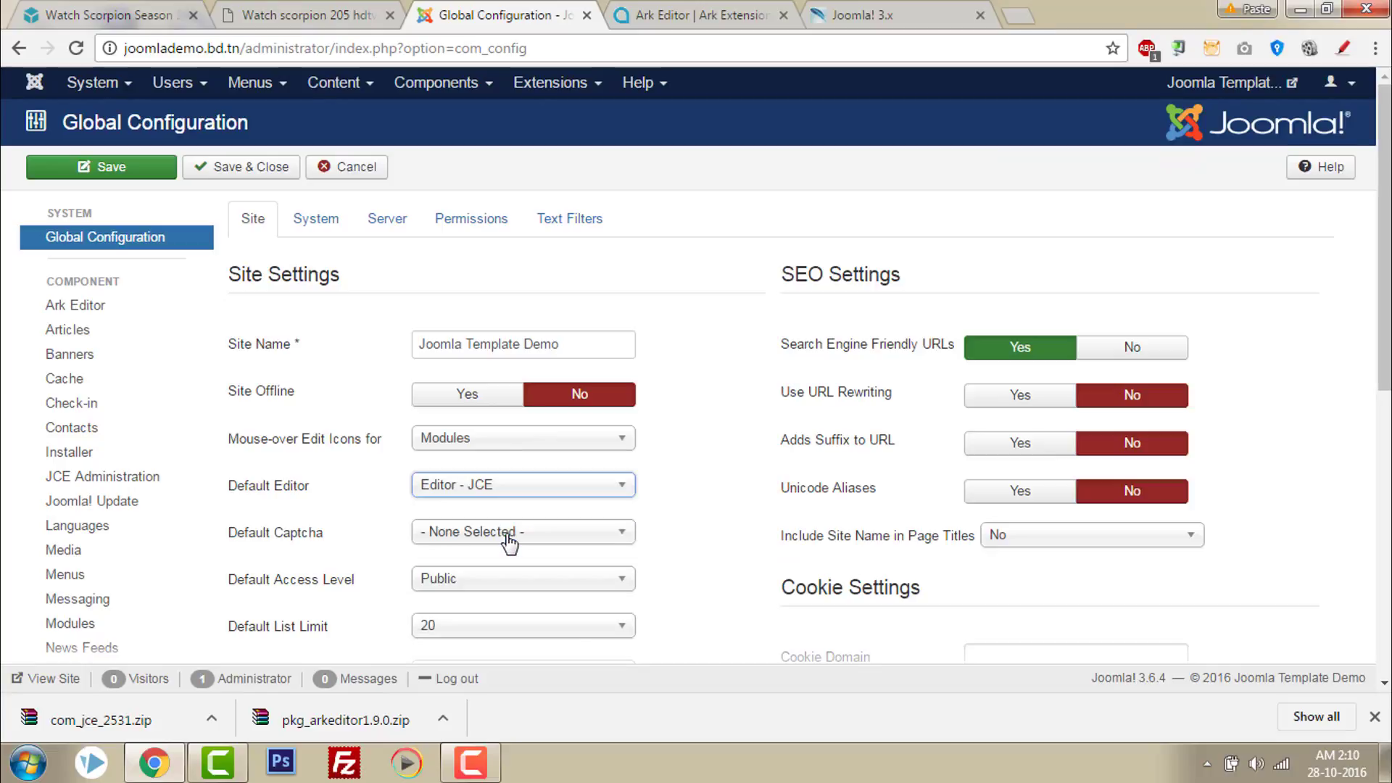
left_click(283, 169)
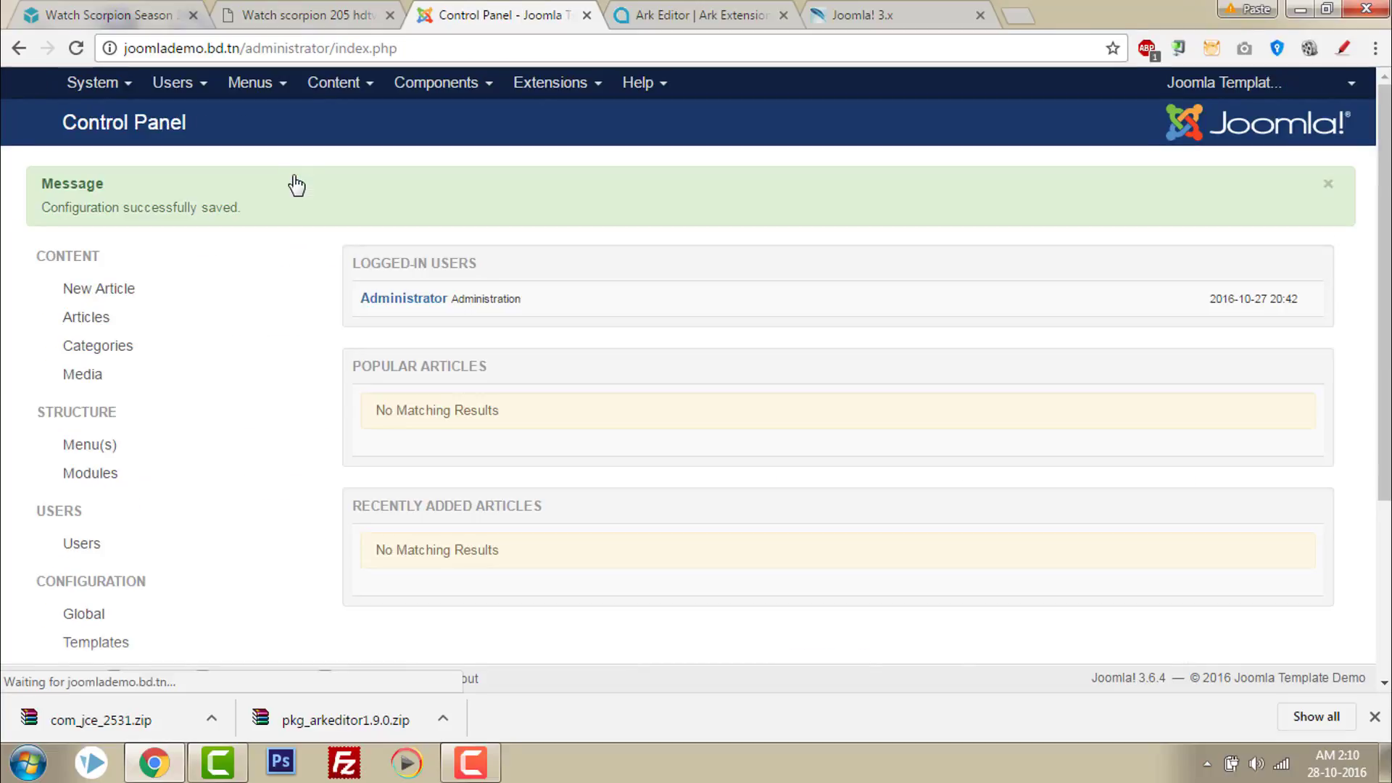
- Open a new article's Content tab in JCE, glancing at the Ark Editor page and back
left_click(140, 293)
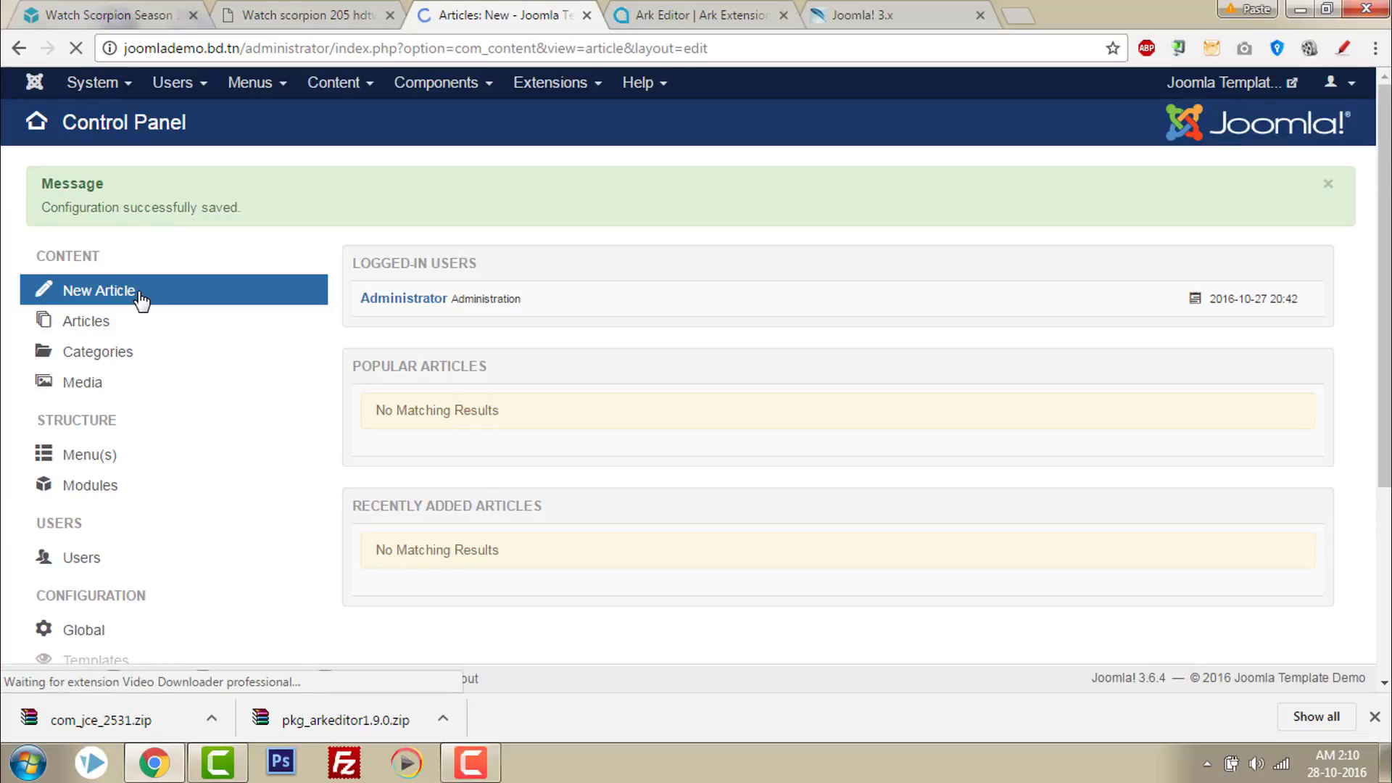
left_click(79, 274)
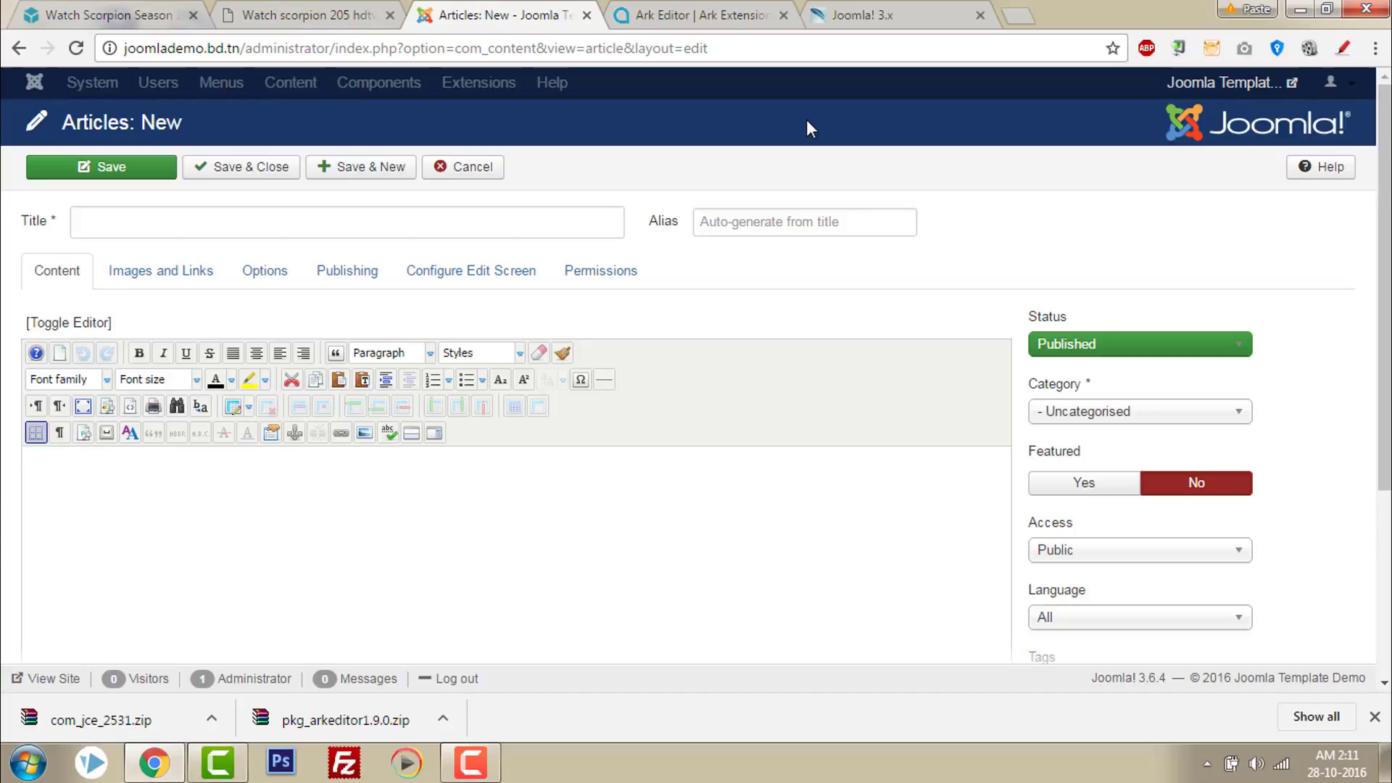
left_click(723, 11)
mouse_move(715, 182)
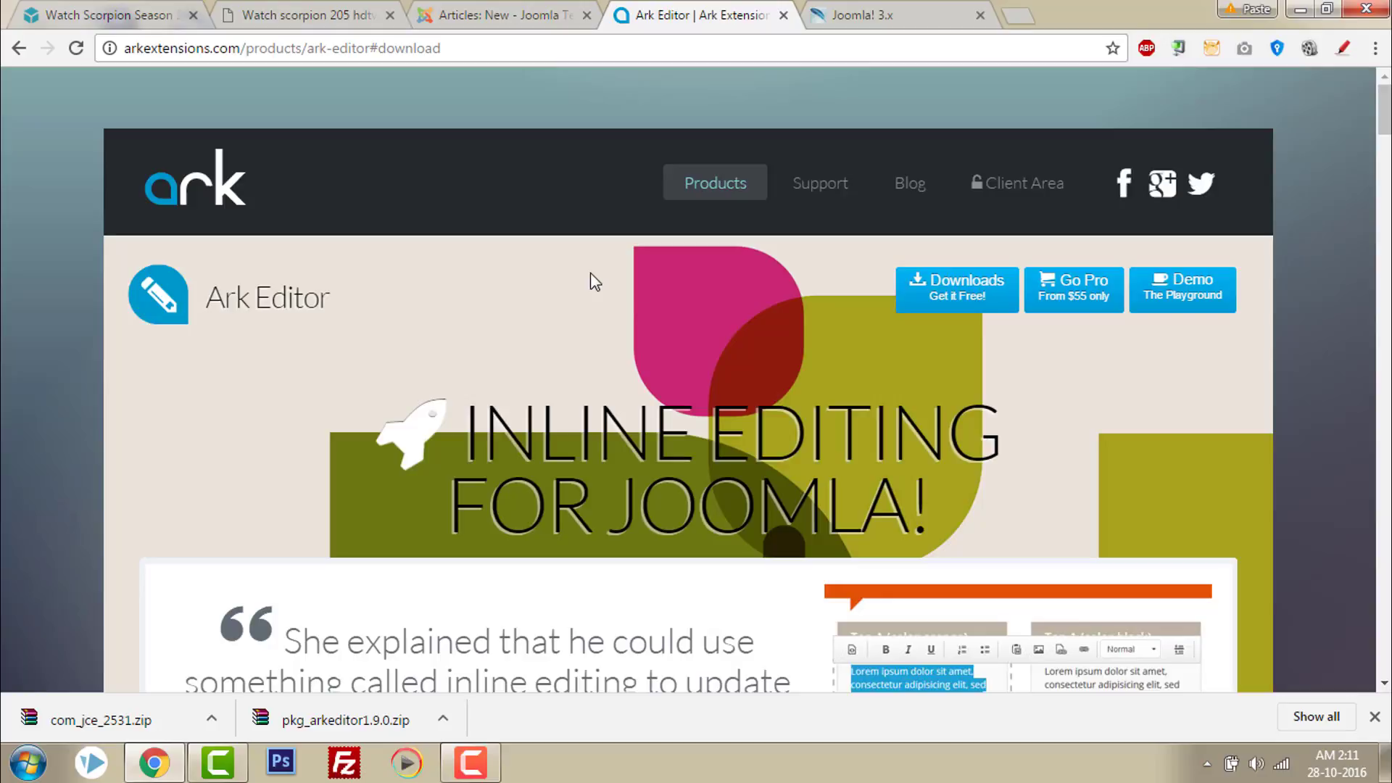
left_click(557, 13)
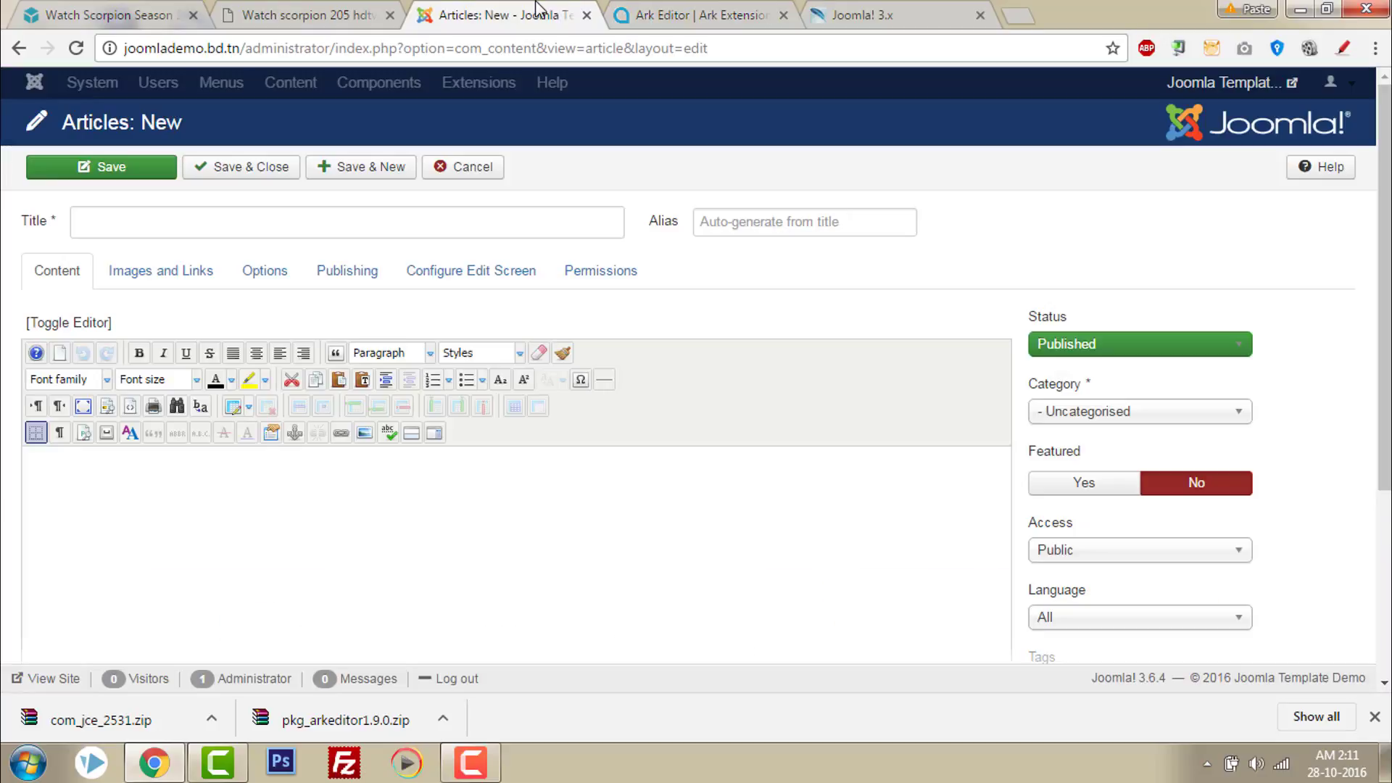